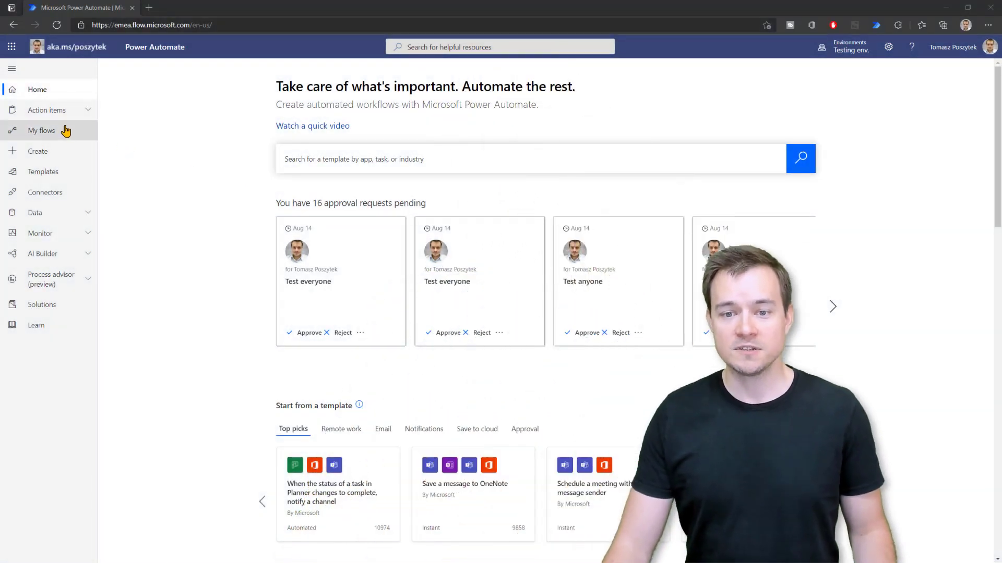
# Download the Power Automate Desktop installer from the My flows page
pyautogui.click(59, 131)
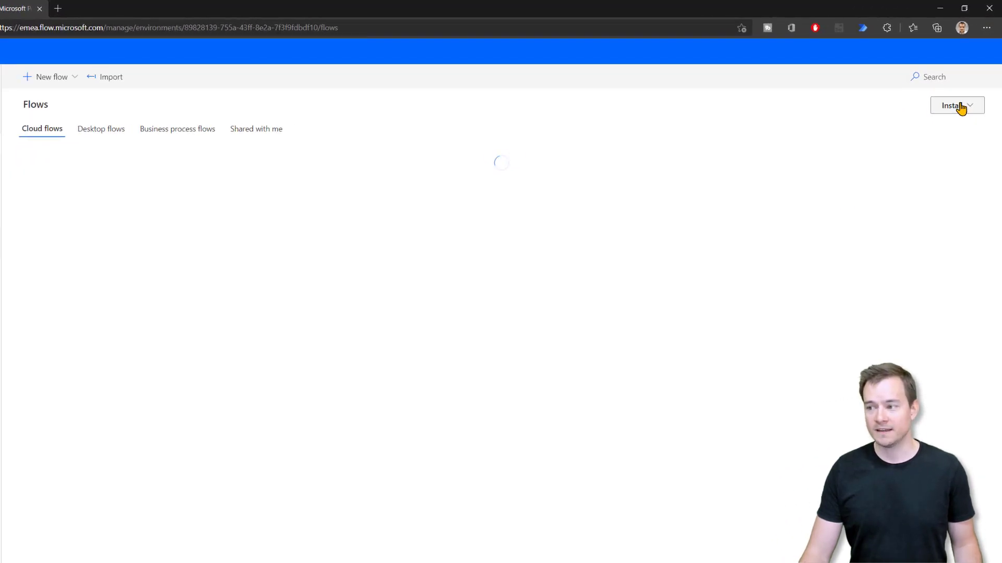
pyautogui.click(961, 107)
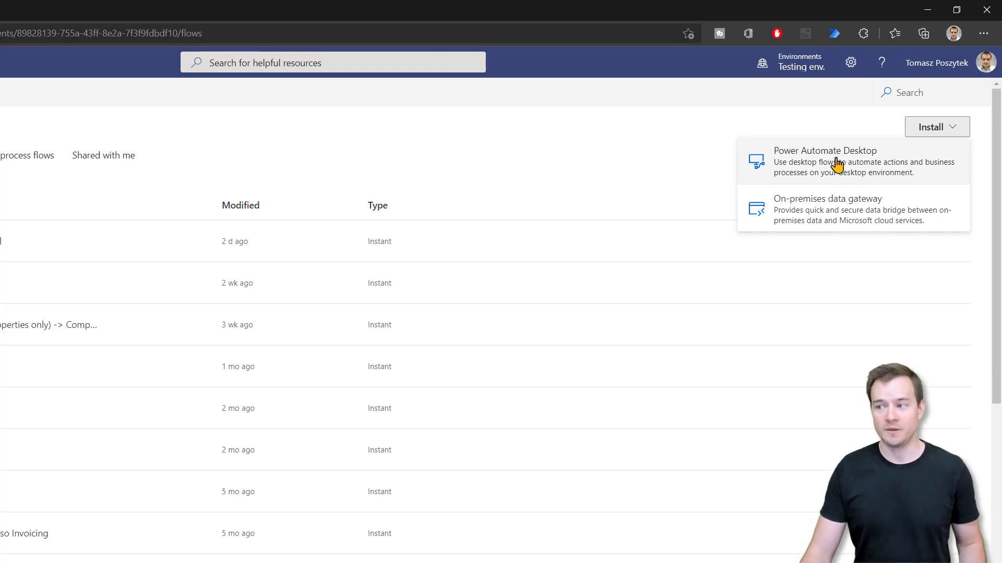
pyautogui.click(837, 164)
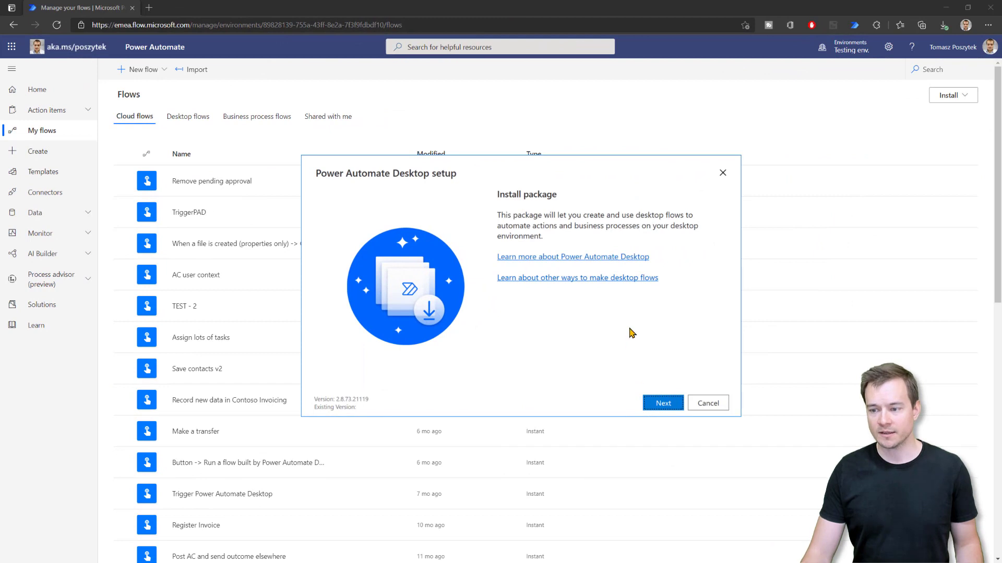
# Install Power Automate Desktop in the default folder with usage data collection disabled and the terms of use accepted
pyautogui.click(660, 402)
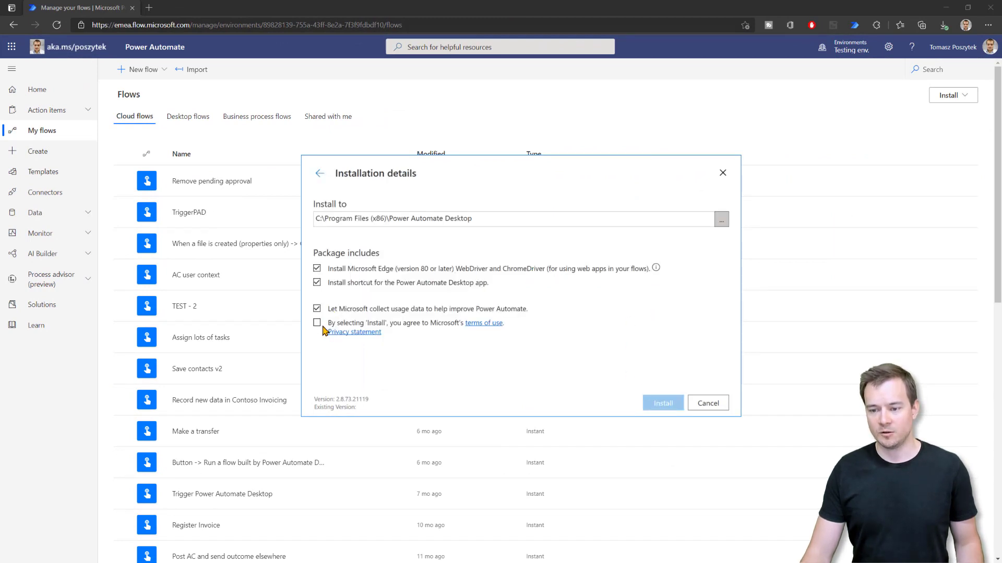
pyautogui.click(317, 308)
pyautogui.click(317, 323)
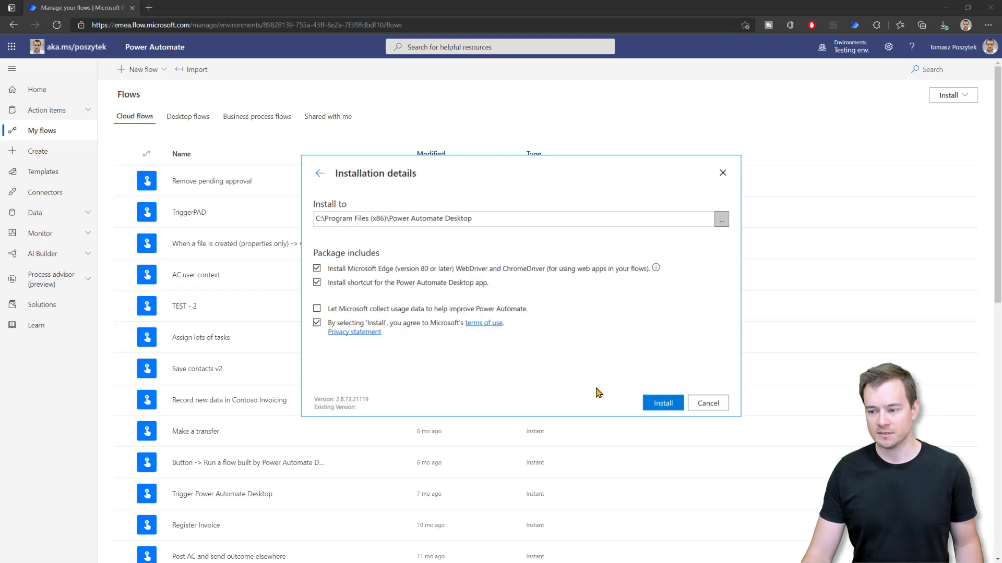
pyautogui.click(658, 404)
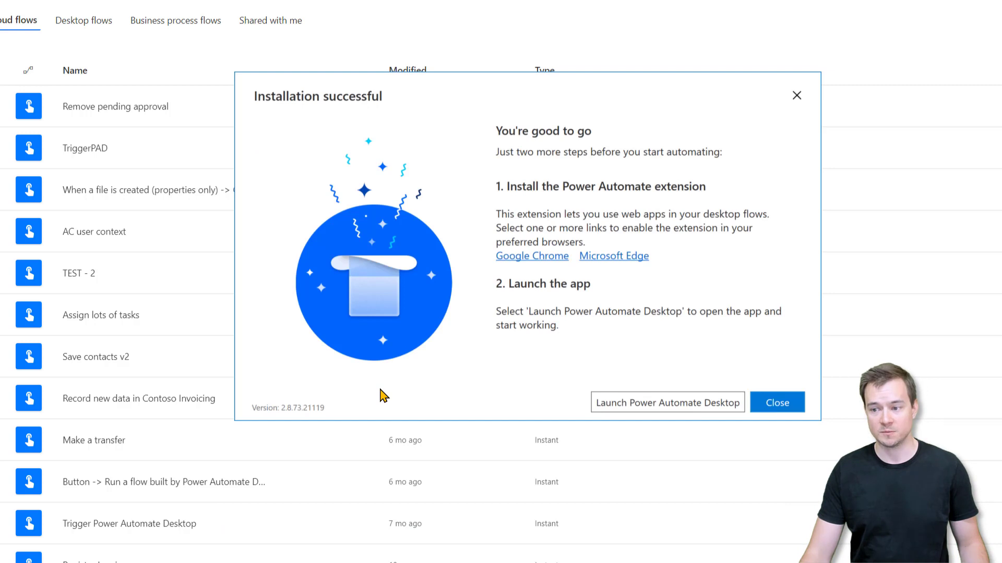
# Launch Power Automate Desktop and register this computer as a new machine in the Testing env. environment
pyautogui.click(673, 404)
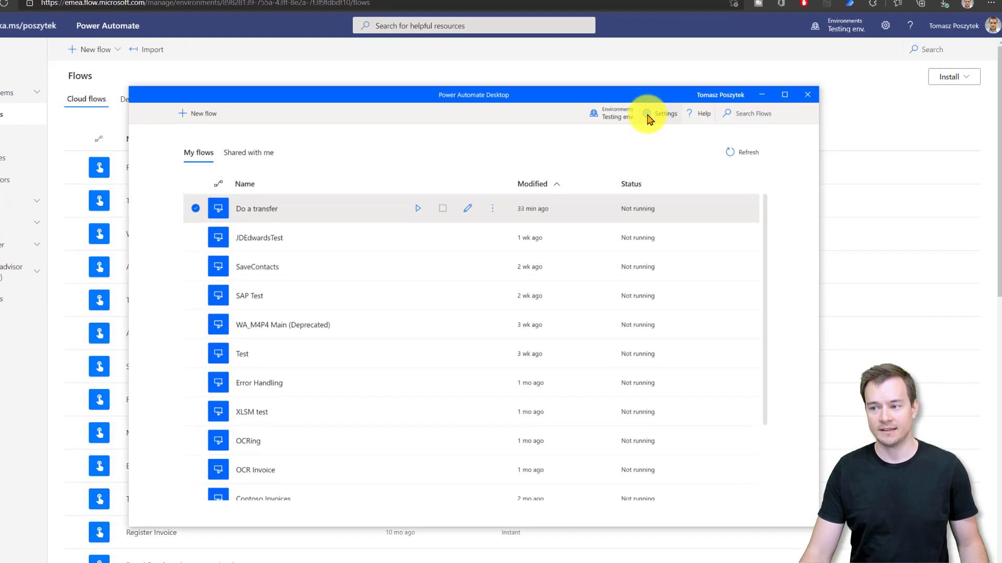
pyautogui.click(664, 131)
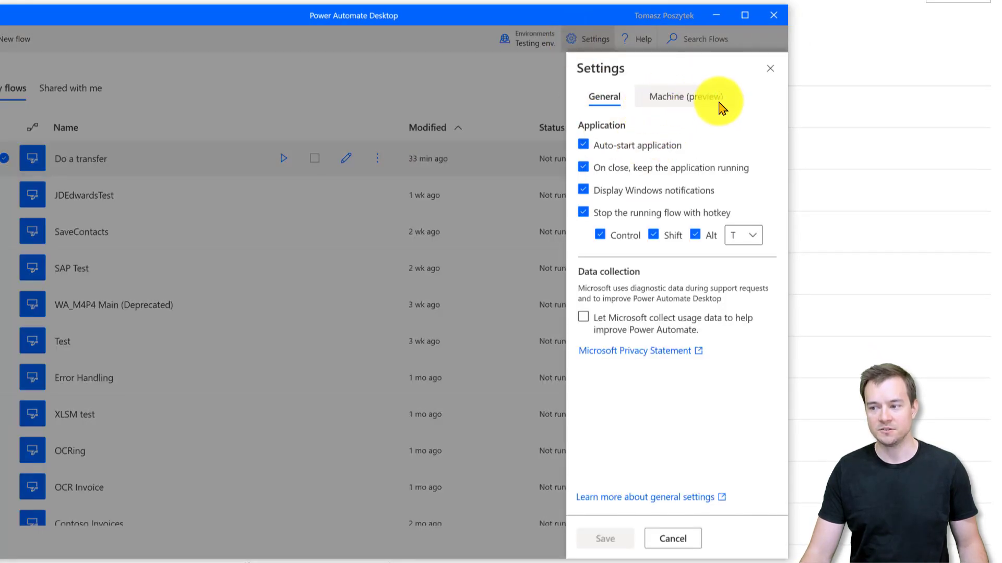
pyautogui.click(670, 107)
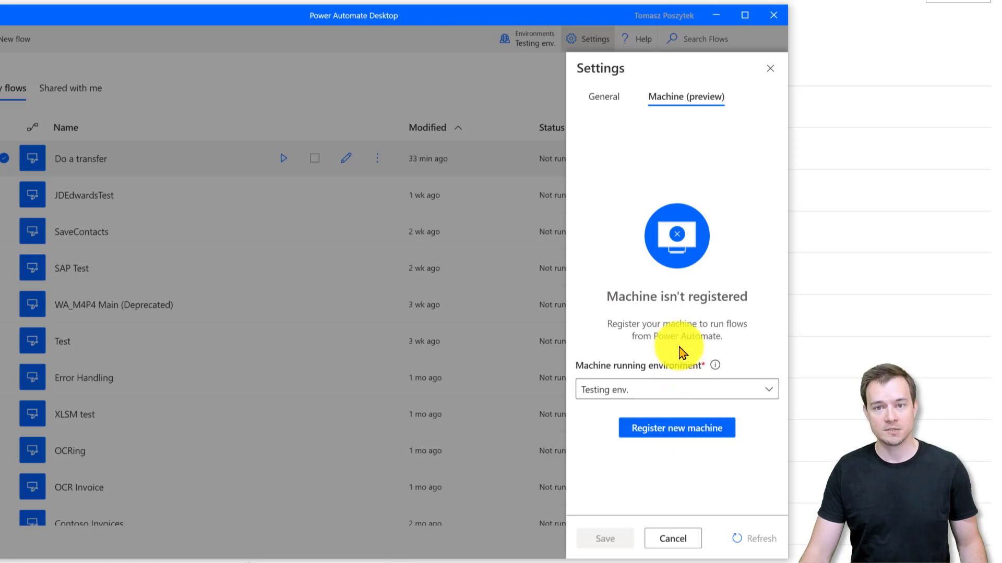
pyautogui.click(727, 394)
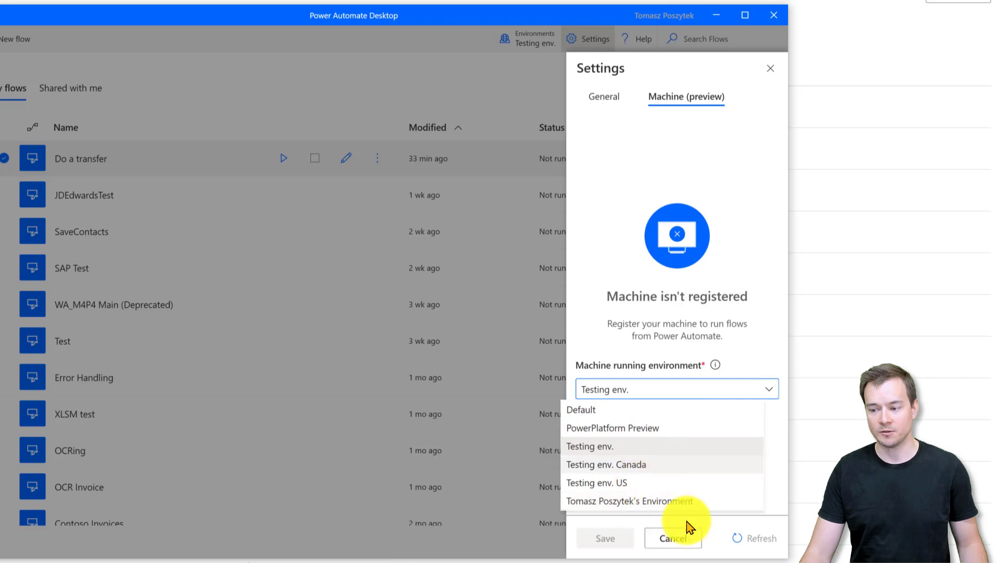
pyautogui.click(648, 337)
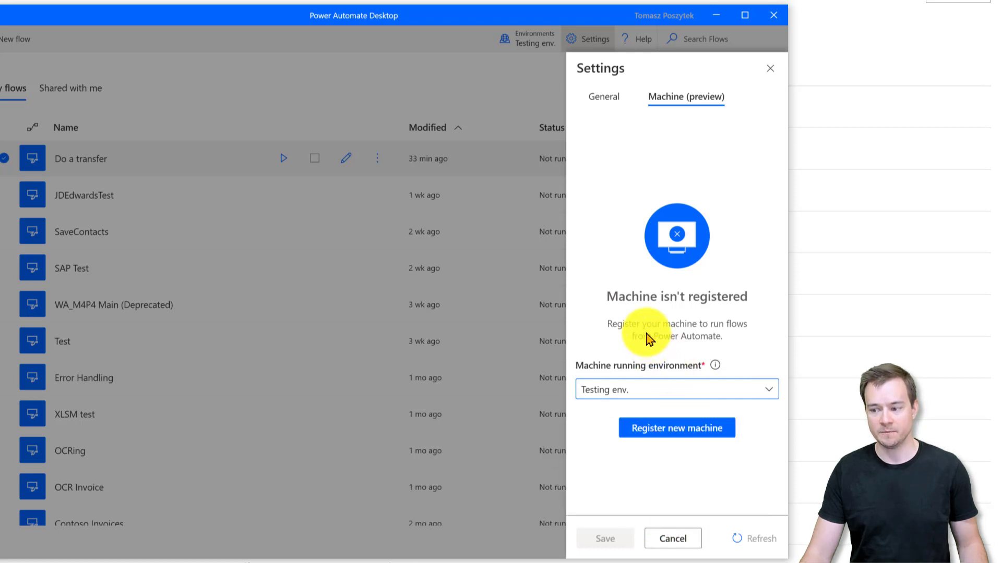
pyautogui.click(670, 435)
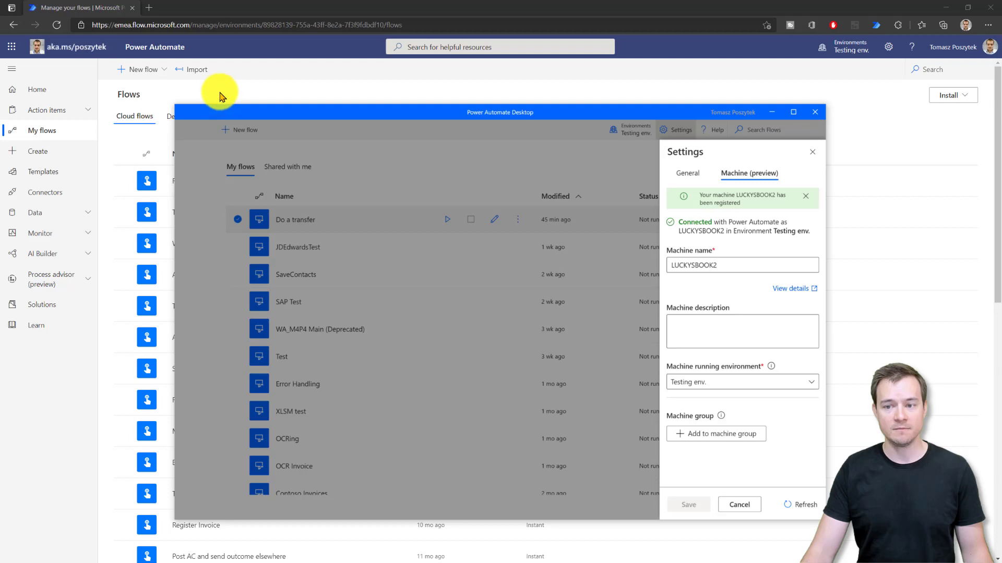
# Switch to the Power Automate portal in the browser and open the Machines page under monitoring
pyautogui.click(220, 95)
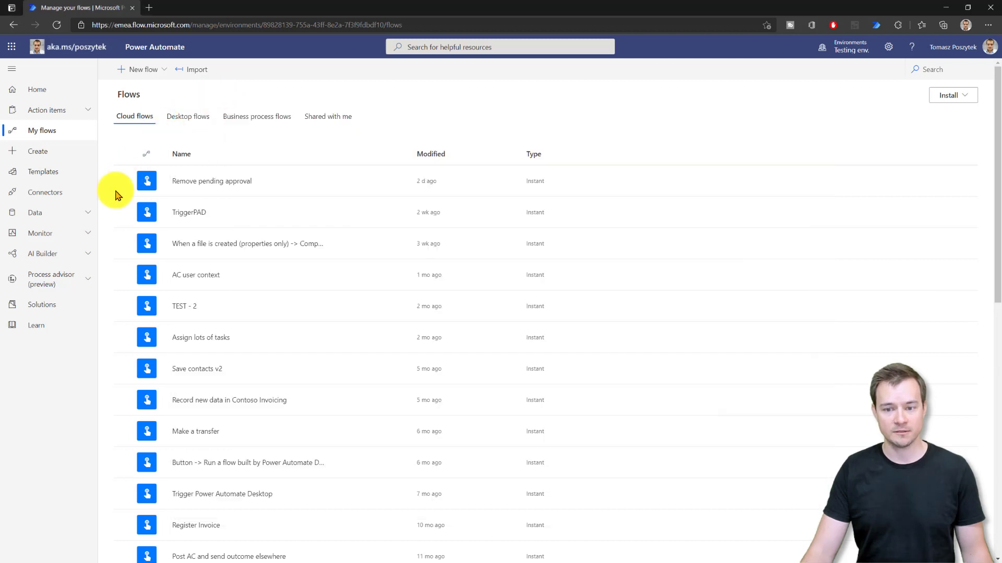
pyautogui.click(78, 234)
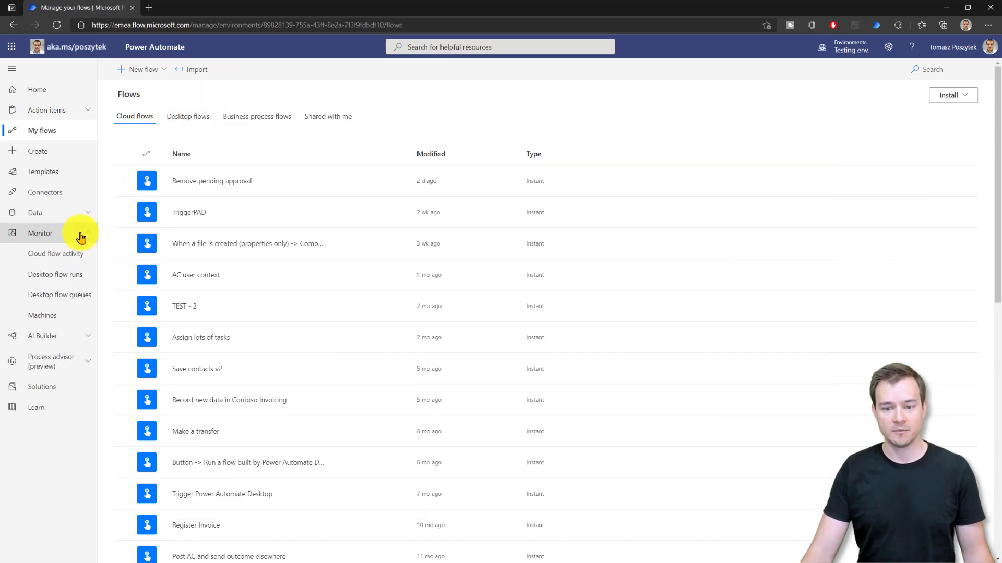
pyautogui.click(41, 316)
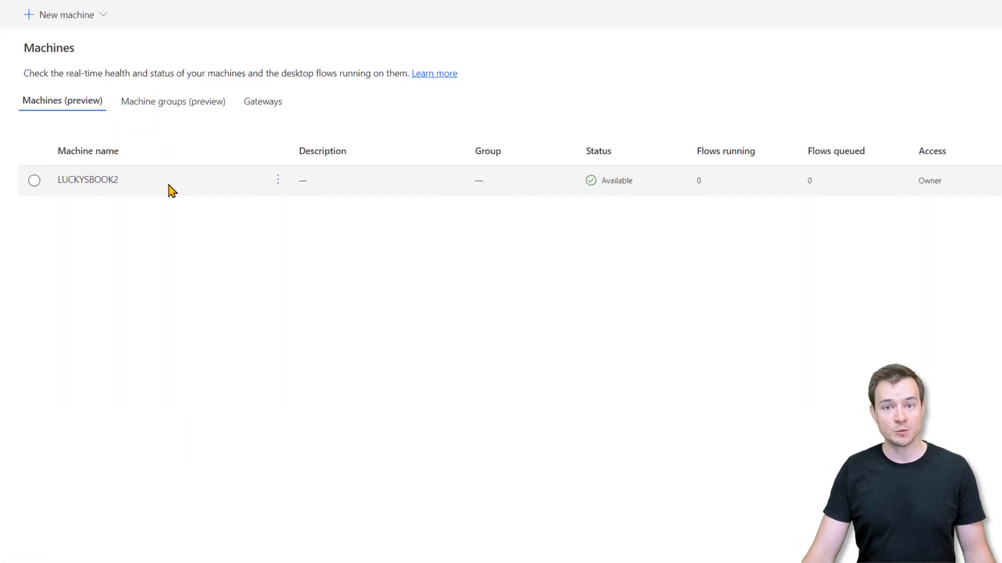
# Try sharing the LUCKYSBOOK2 machine with a colleague under the User permission, then discard the access changes
pyautogui.click(170, 190)
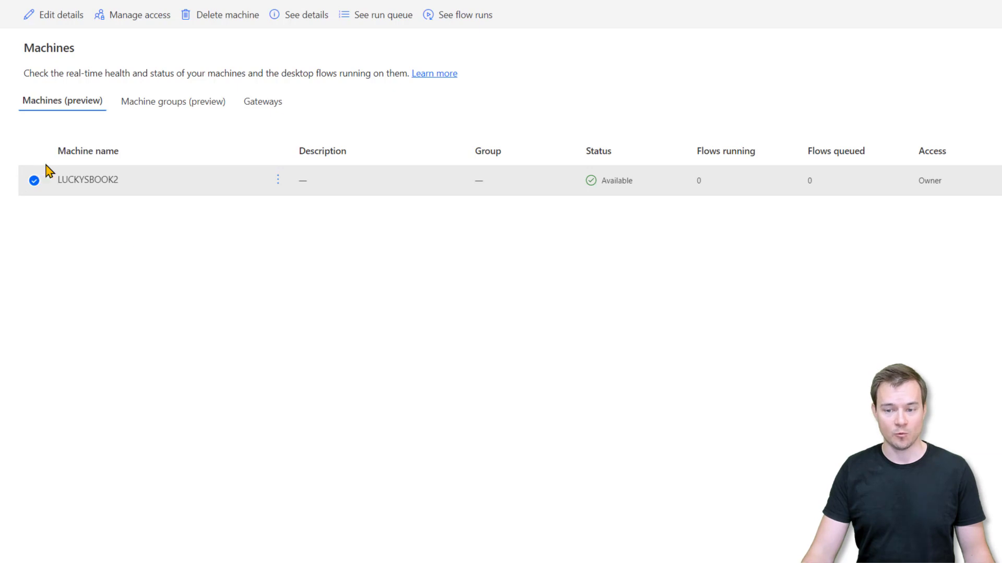
pyautogui.click(73, 182)
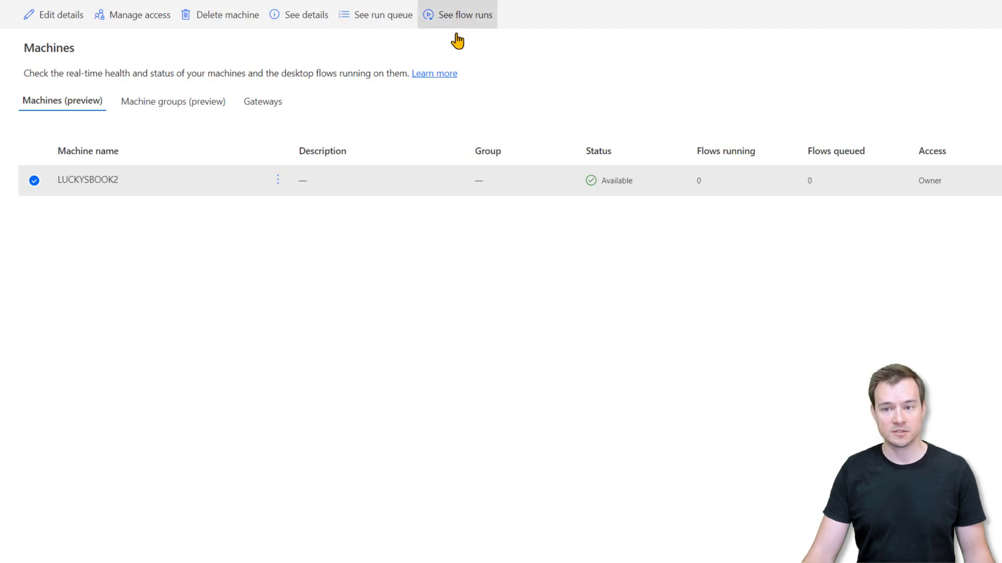
pyautogui.click(134, 18)
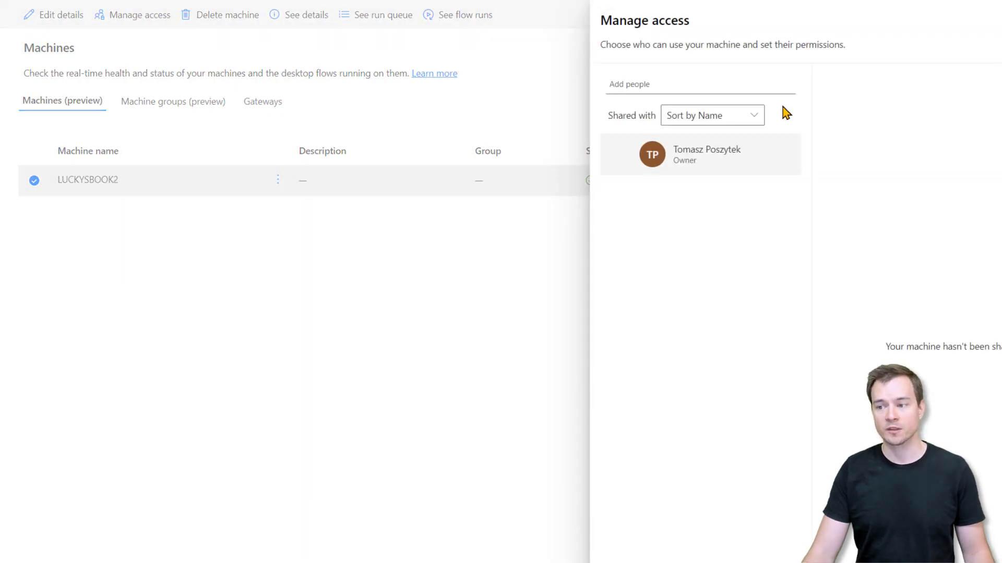
pyautogui.click(709, 89)
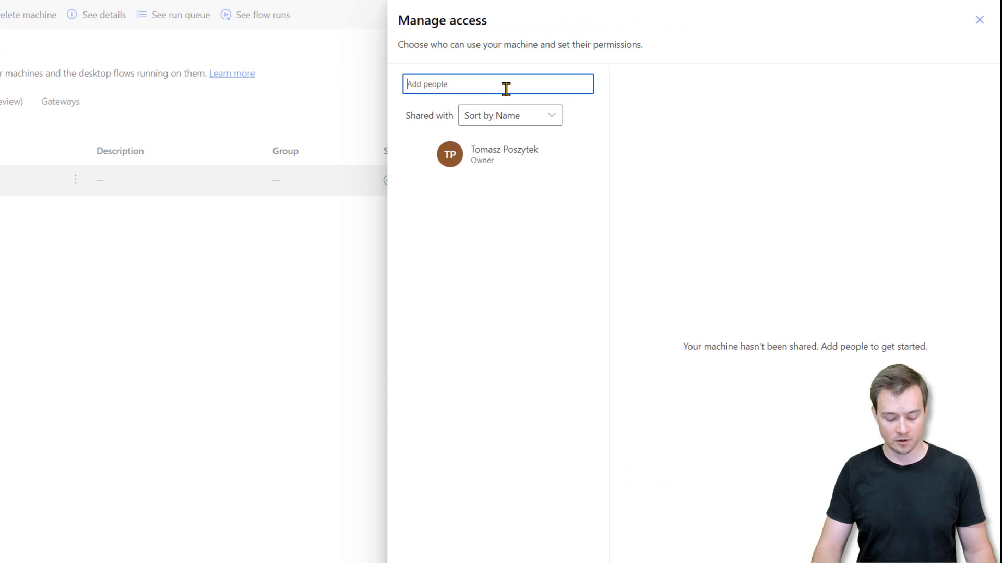
pyautogui.write('john')
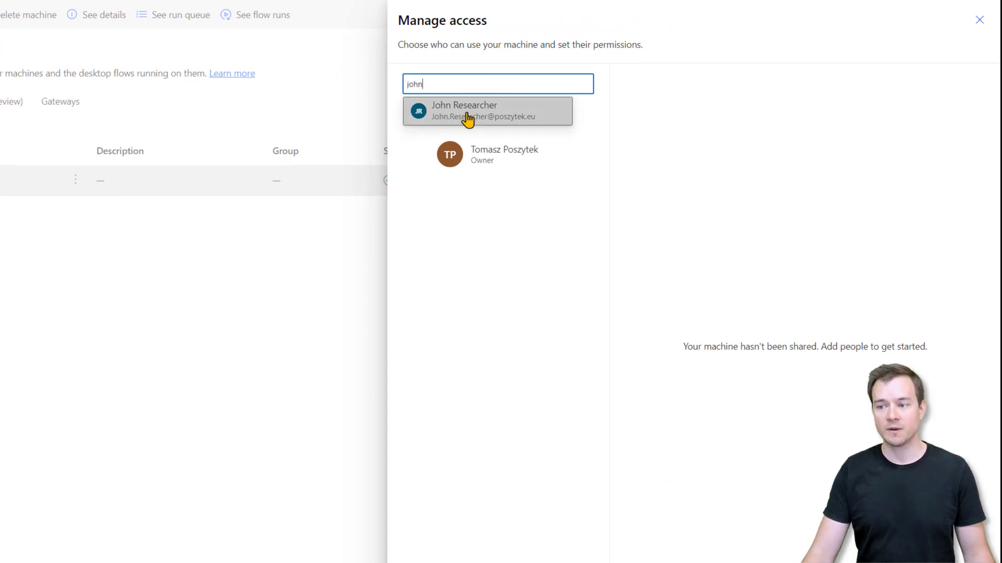
pyautogui.click(470, 119)
pyautogui.click(489, 152)
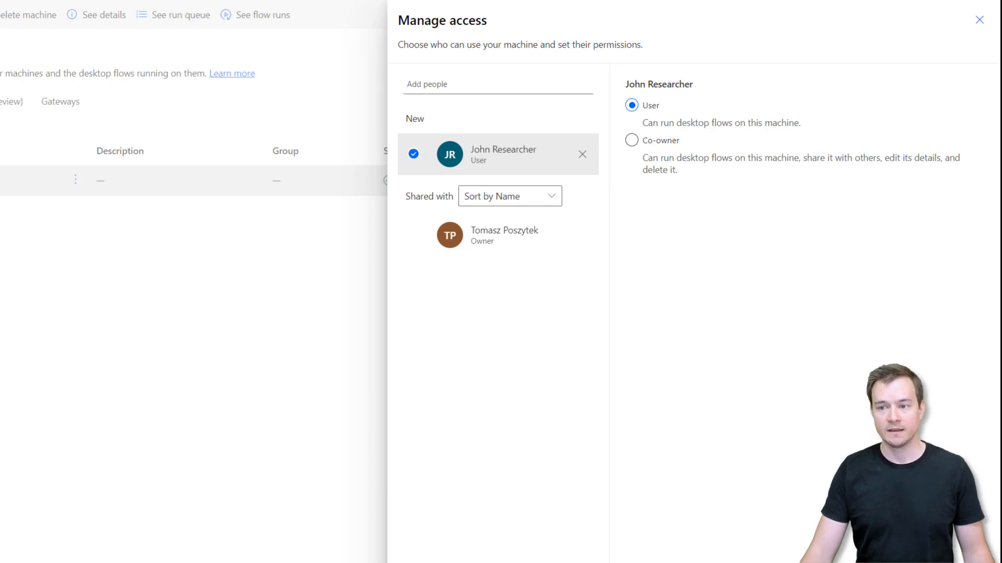
pyautogui.press('Escape')
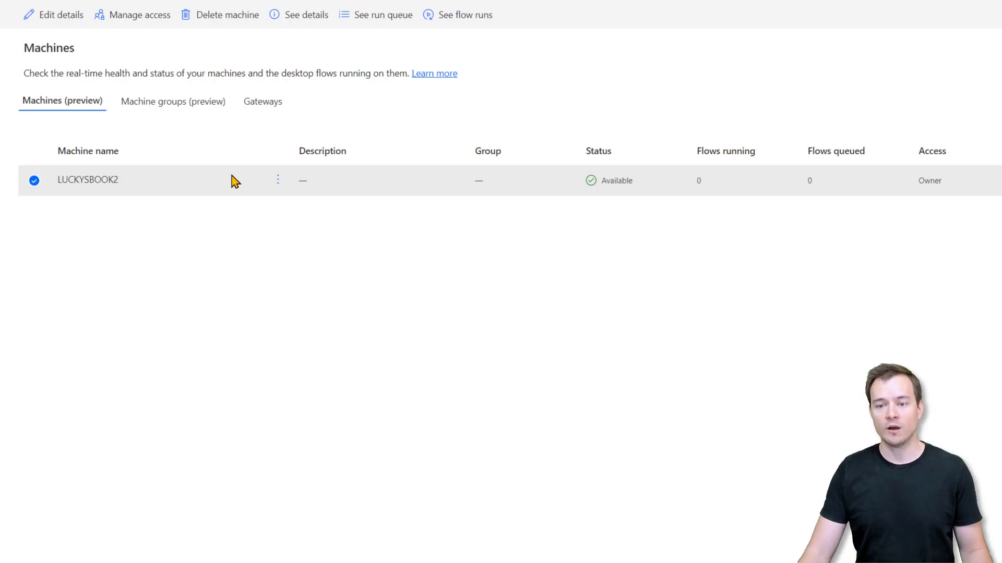
# Create a new machine group named "Test Group" with no description
pyautogui.click(182, 108)
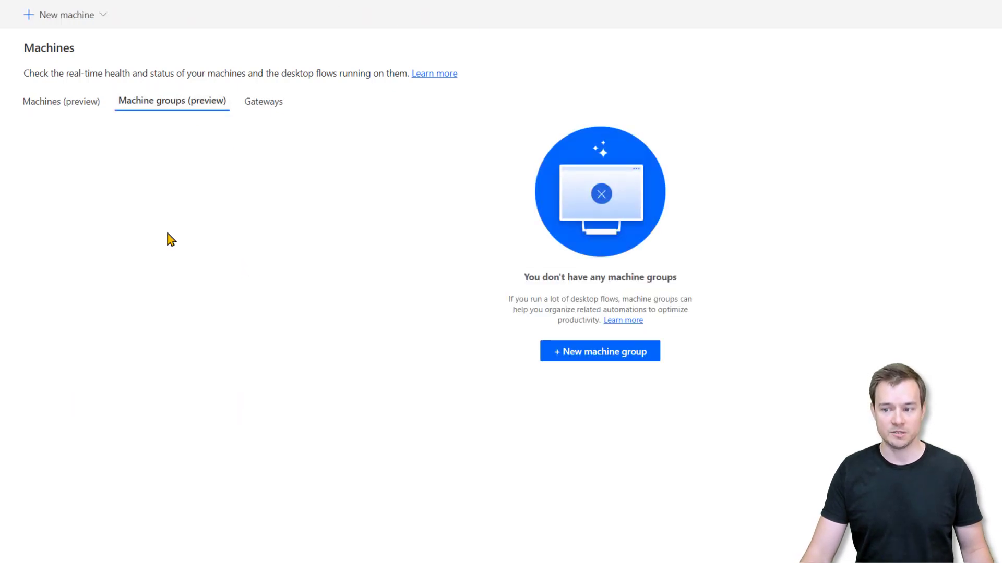
pyautogui.click(583, 359)
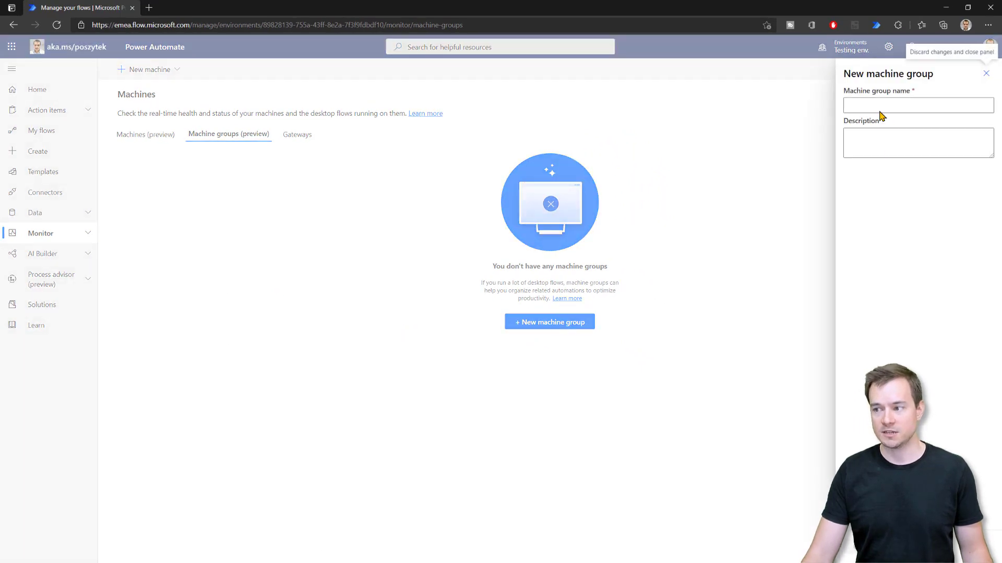
pyautogui.click(879, 109)
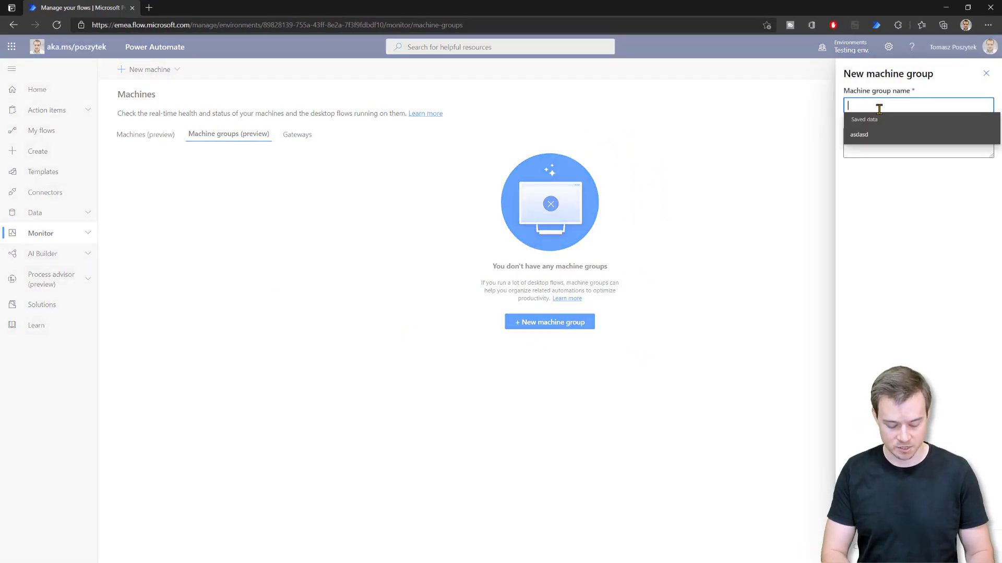
pyautogui.write('TesT Group')
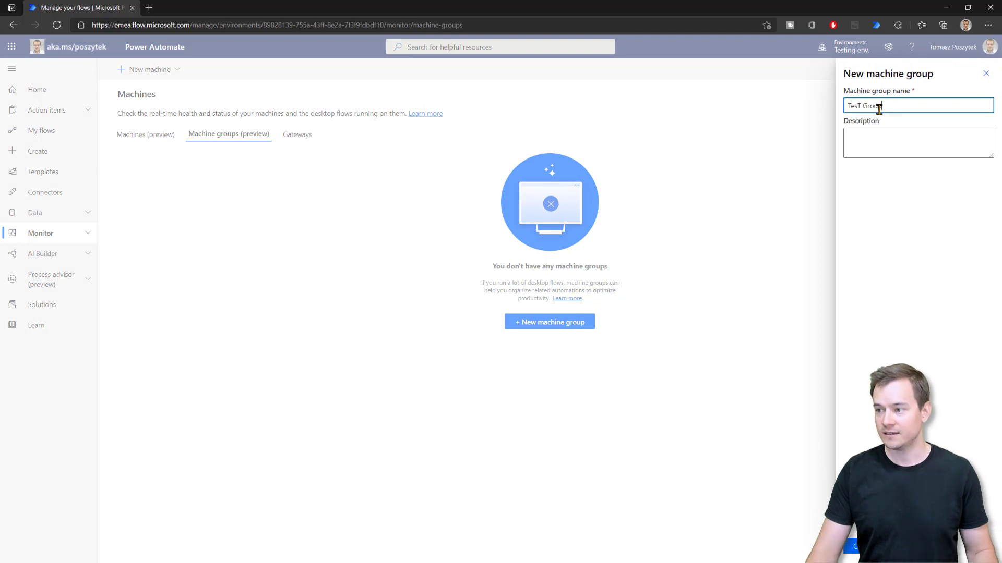
pyautogui.click(857, 106)
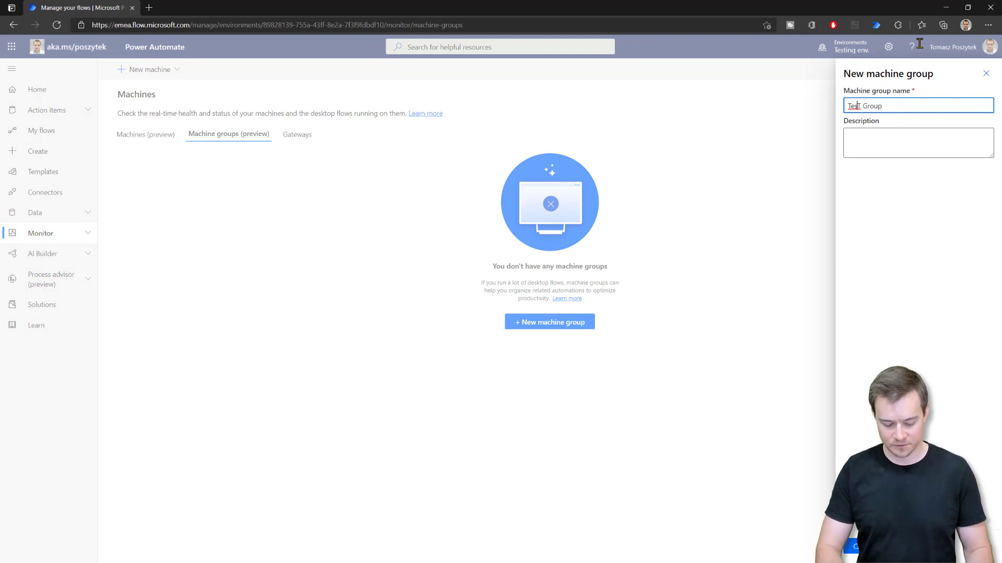
pyautogui.press('Delete')
pyautogui.write('t')
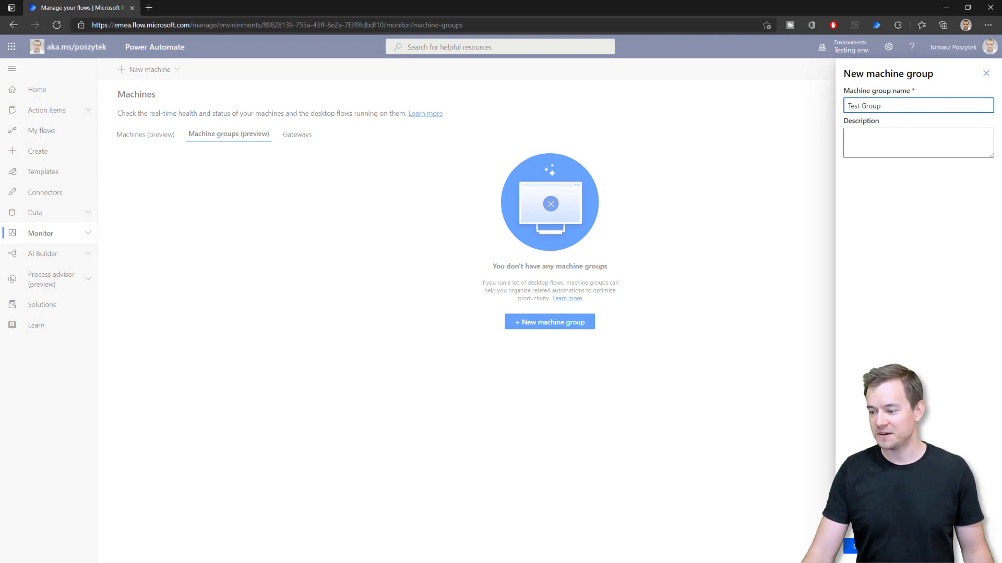
pyautogui.click(853, 546)
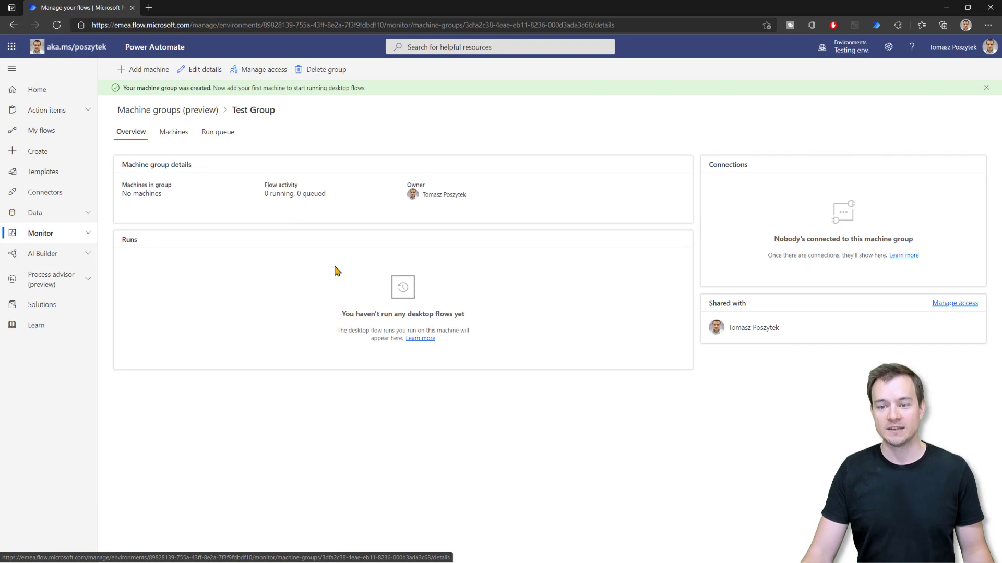
# Switch to Power Automate Desktop and add this computer to Test Group, setting and confirming the group password
pyautogui.click(148, 76)
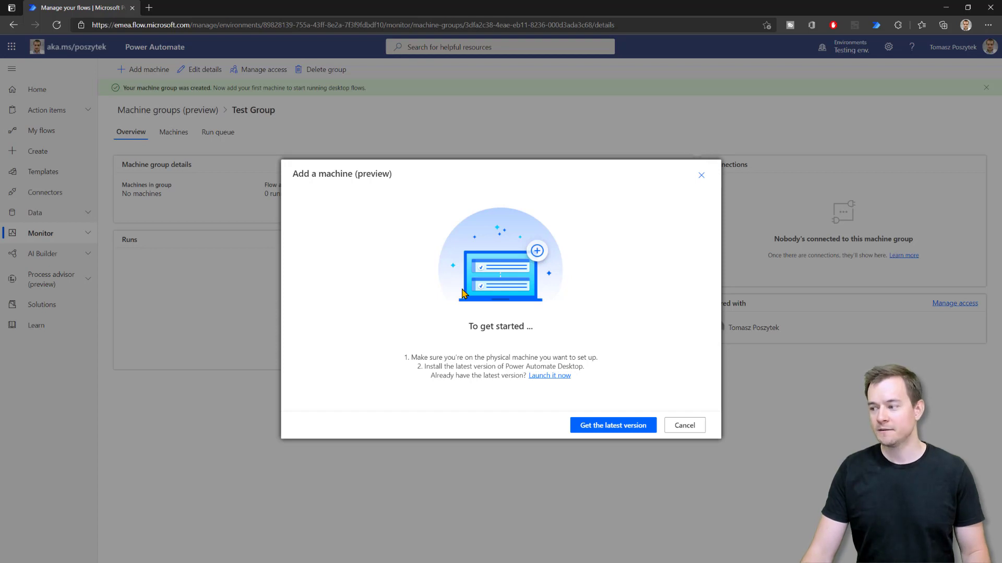
pyautogui.hotkey('alt', 'Tab')
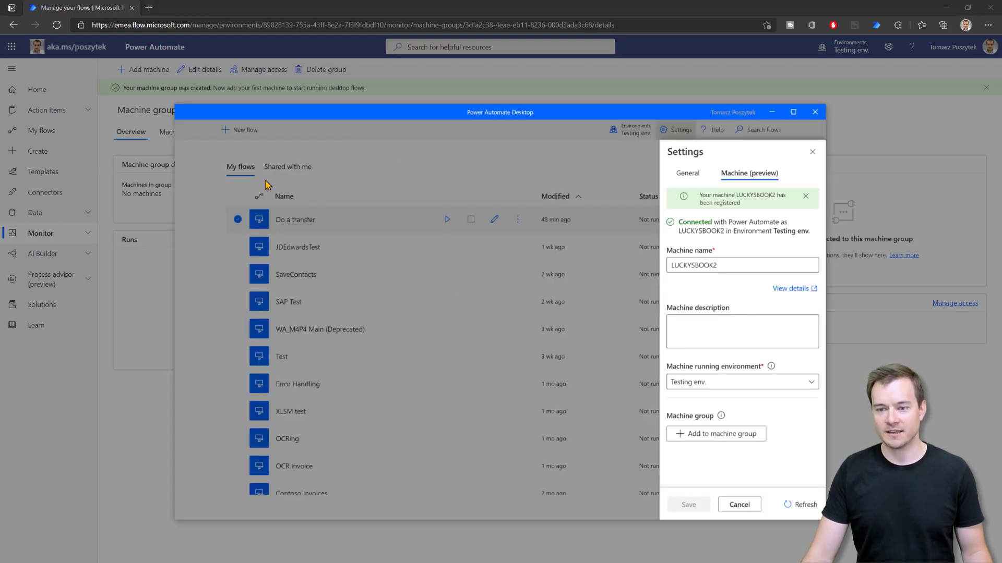
pyautogui.click(713, 438)
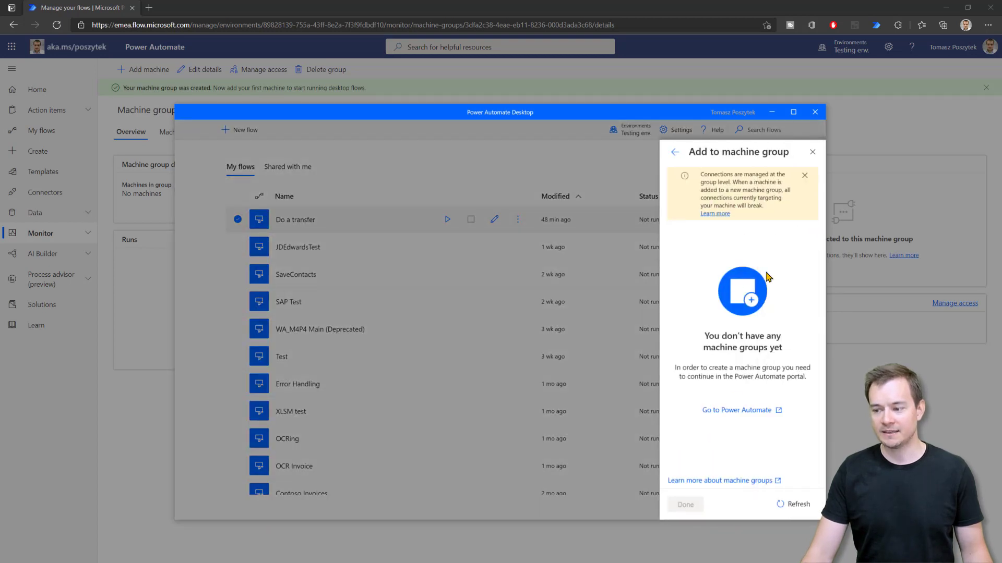
pyautogui.click(797, 505)
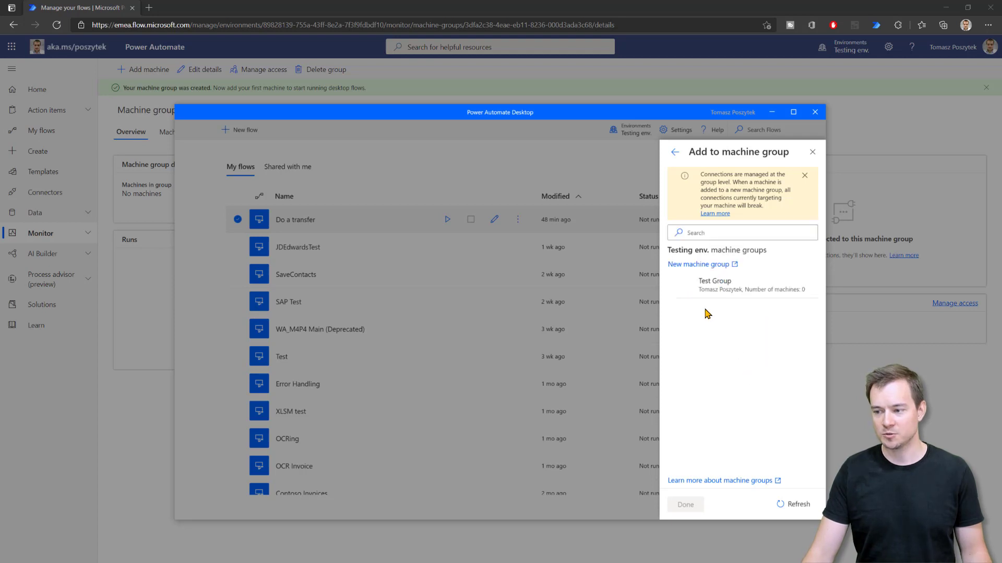
pyautogui.click(685, 287)
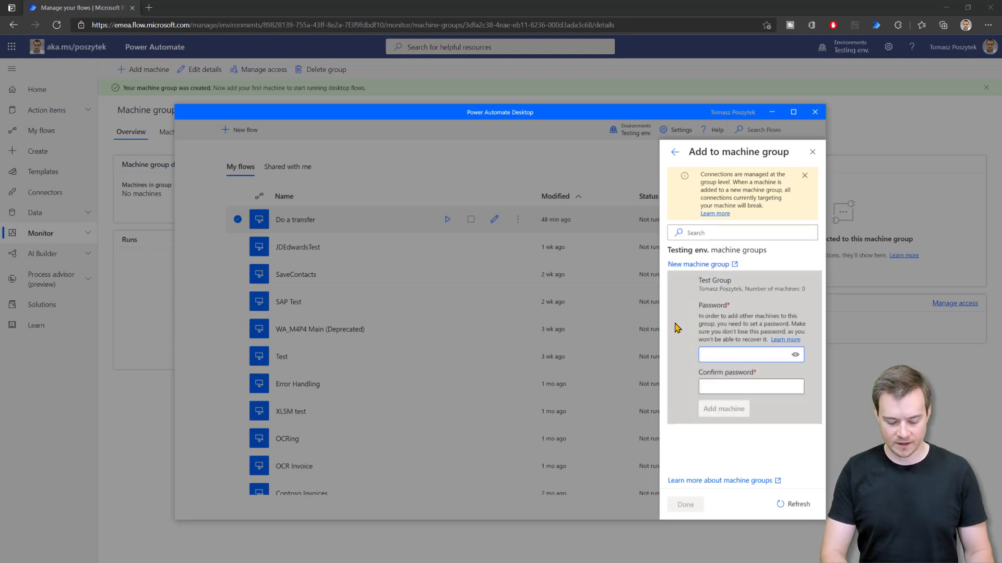
pyautogui.write('a•••••••')
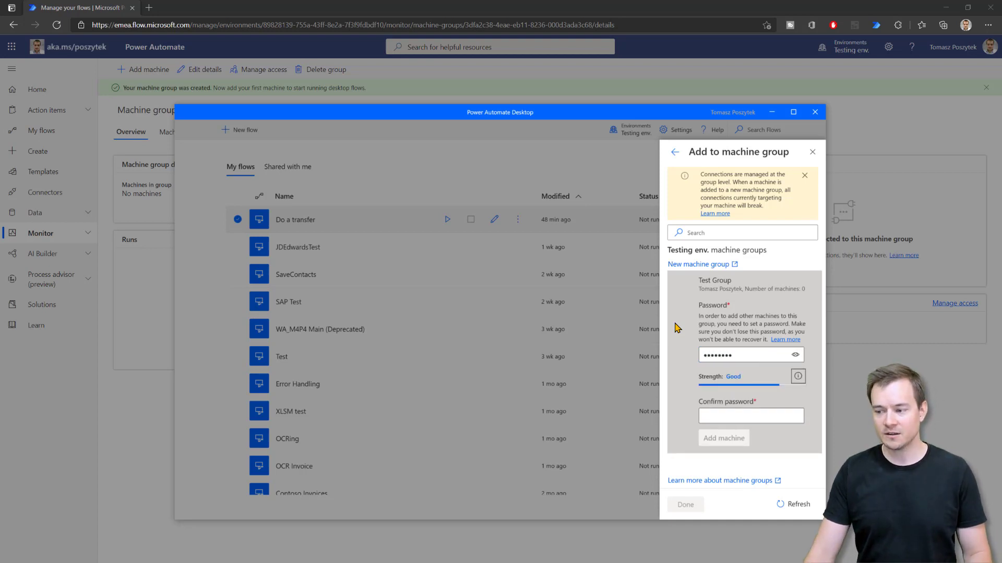
pyautogui.click(724, 416)
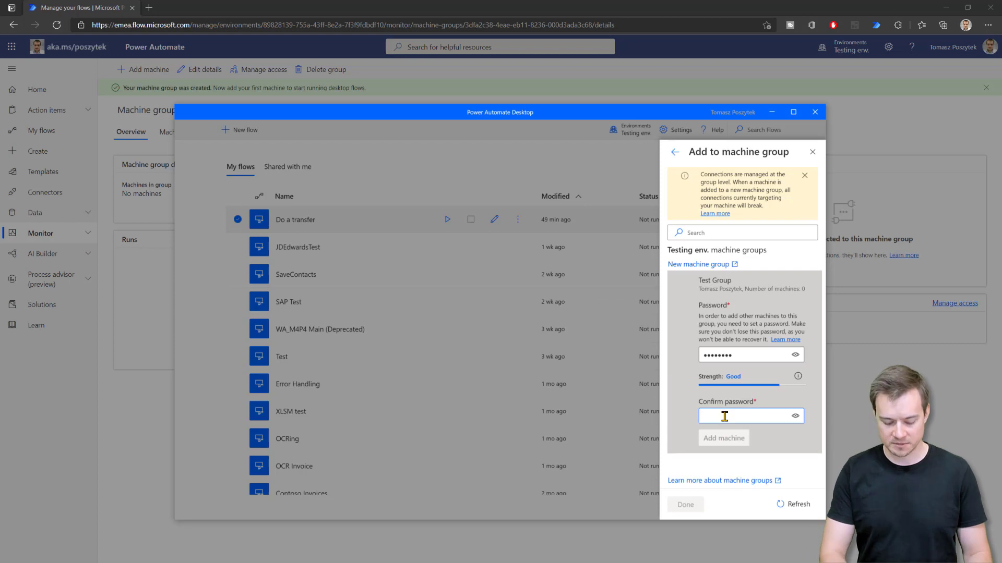
pyautogui.write('••••••••')
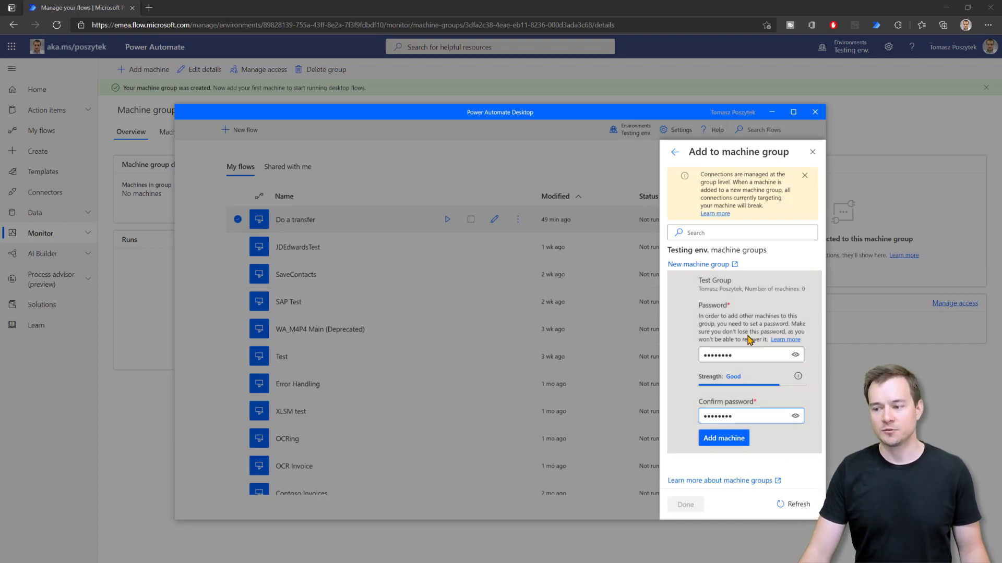
pyautogui.click(734, 440)
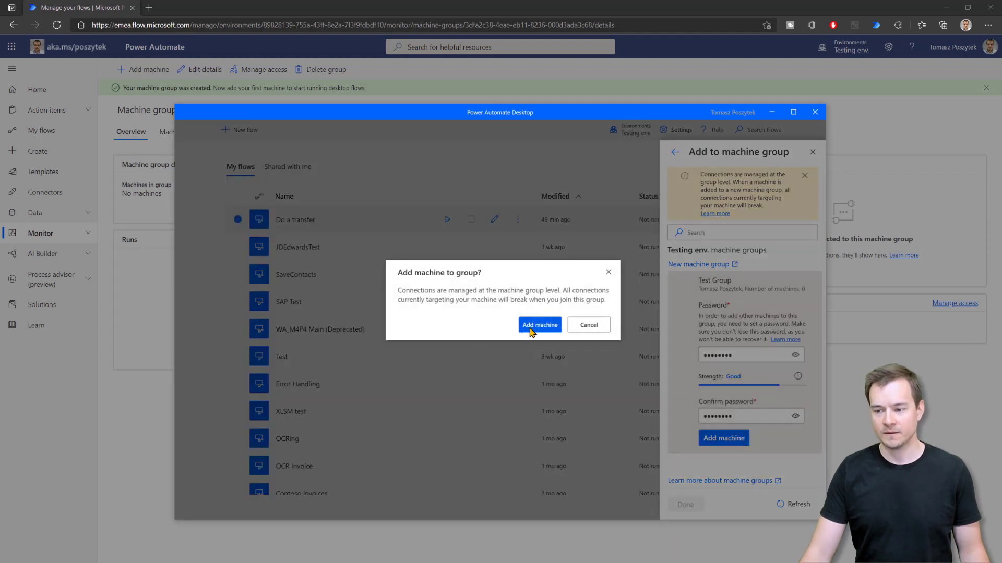
pyautogui.click(530, 328)
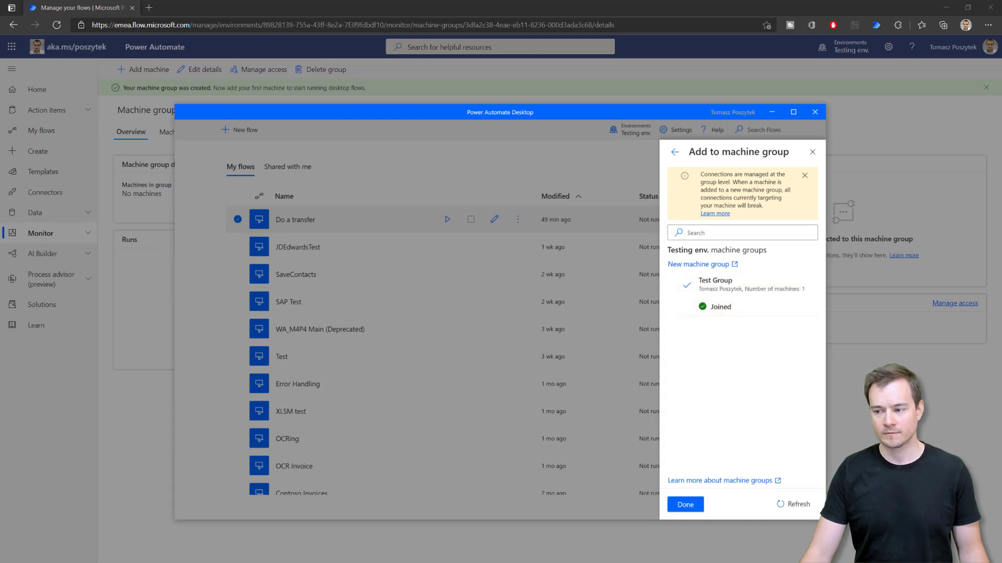
pyautogui.click(672, 505)
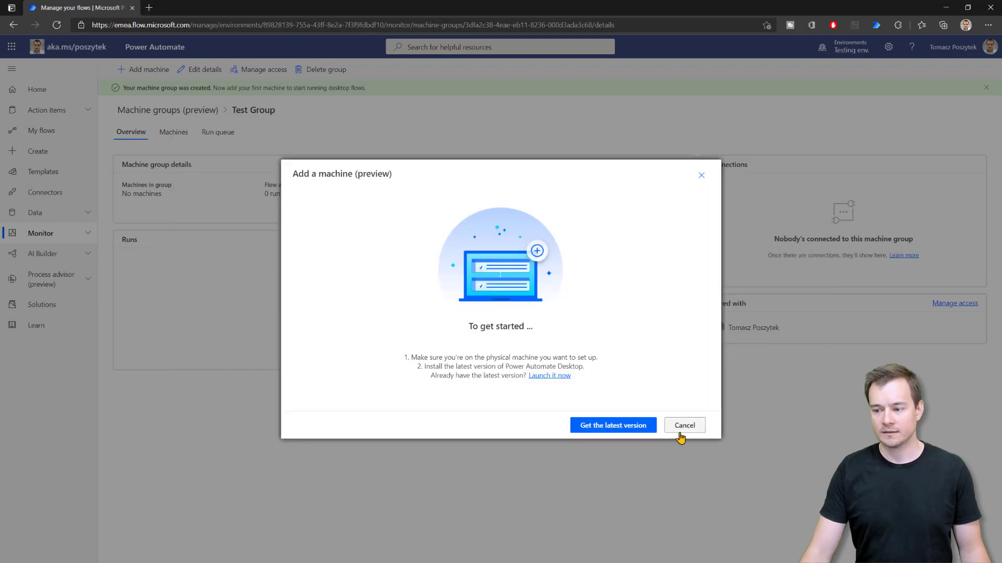
# Dismiss the portal's add-machine dialog and review Test Group's machines, overview and run queue
pyautogui.click(682, 423)
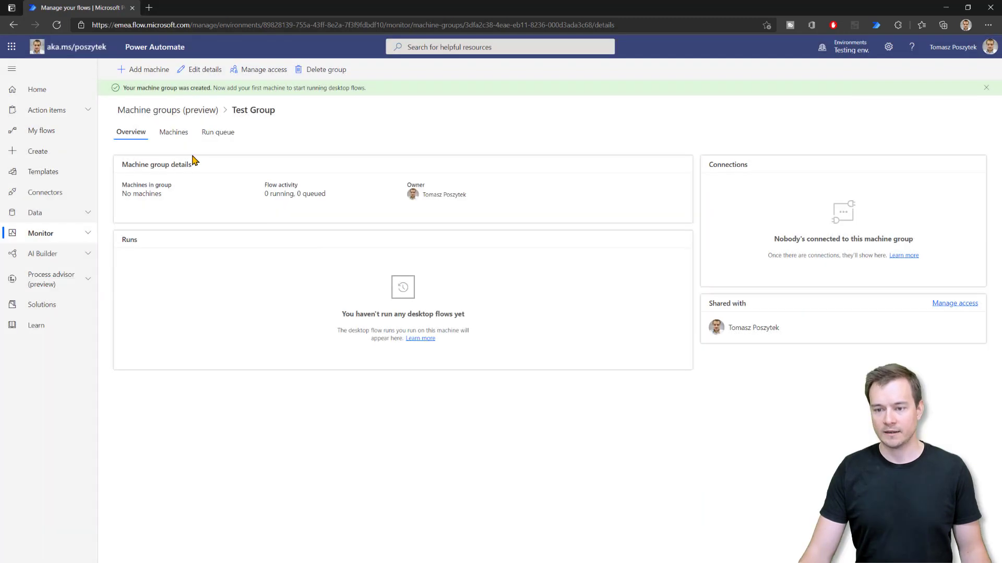
pyautogui.click(174, 137)
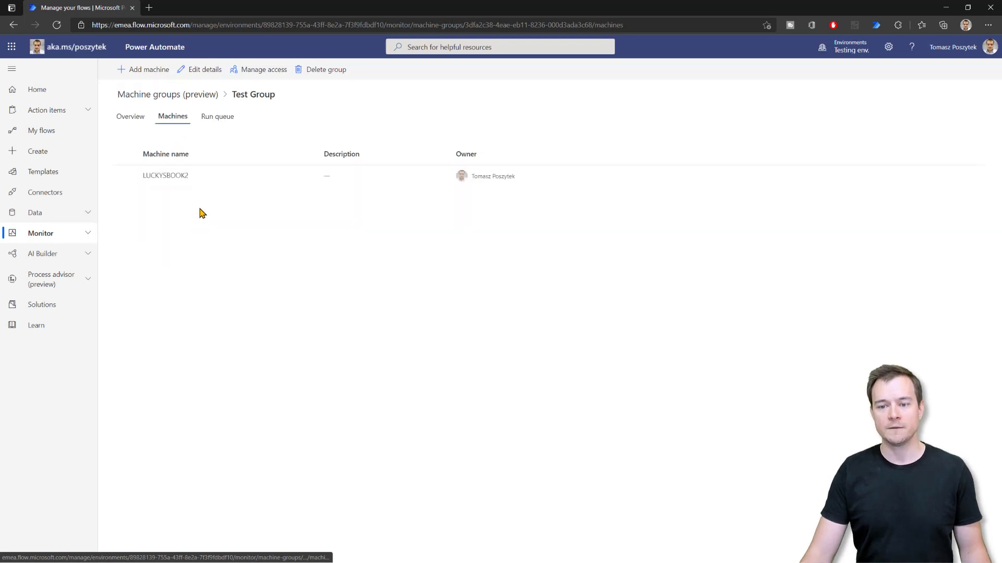
pyautogui.click(135, 121)
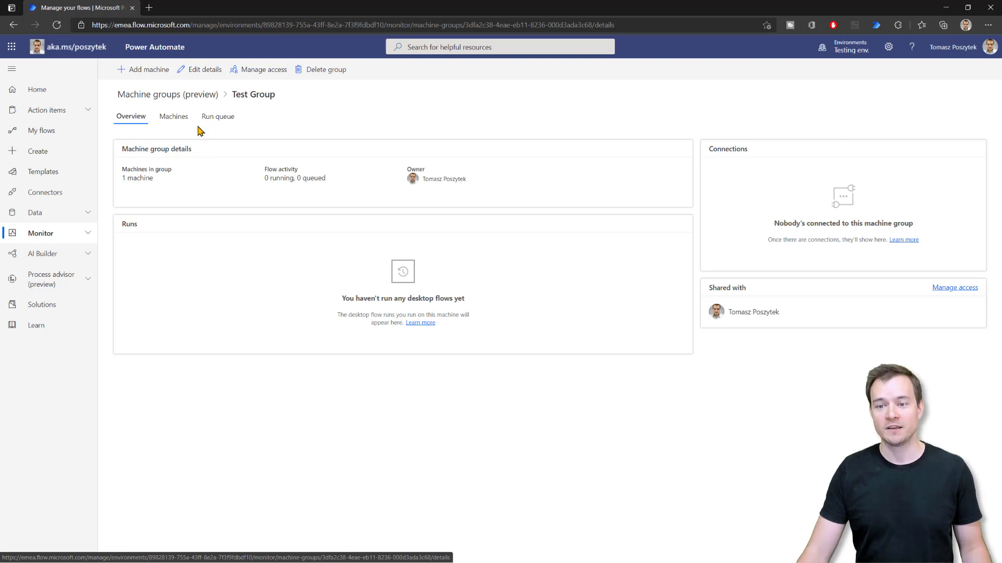
pyautogui.click(211, 119)
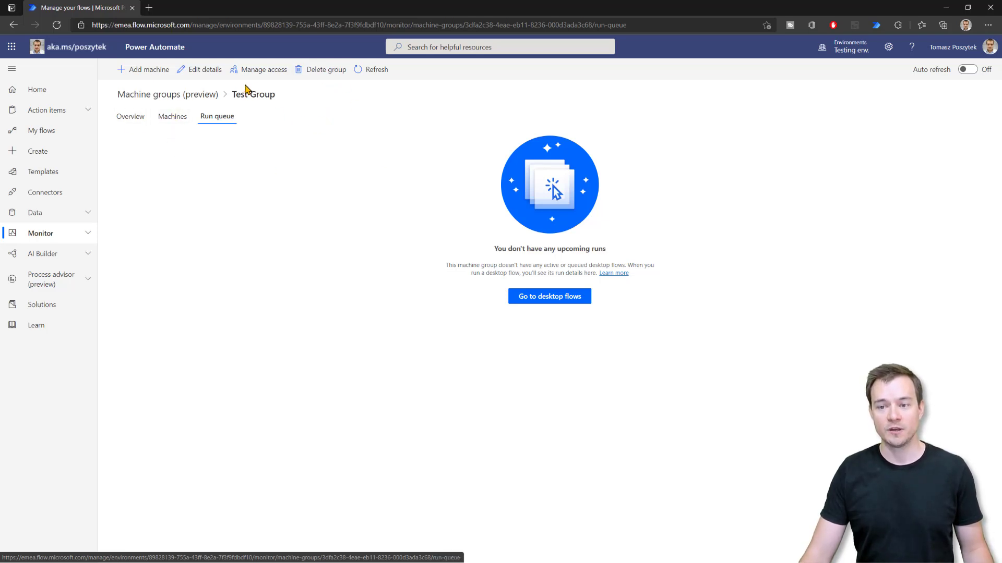
# Try sharing Test Group with a colleague under the User permission, then discard the access changes
pyautogui.click(260, 71)
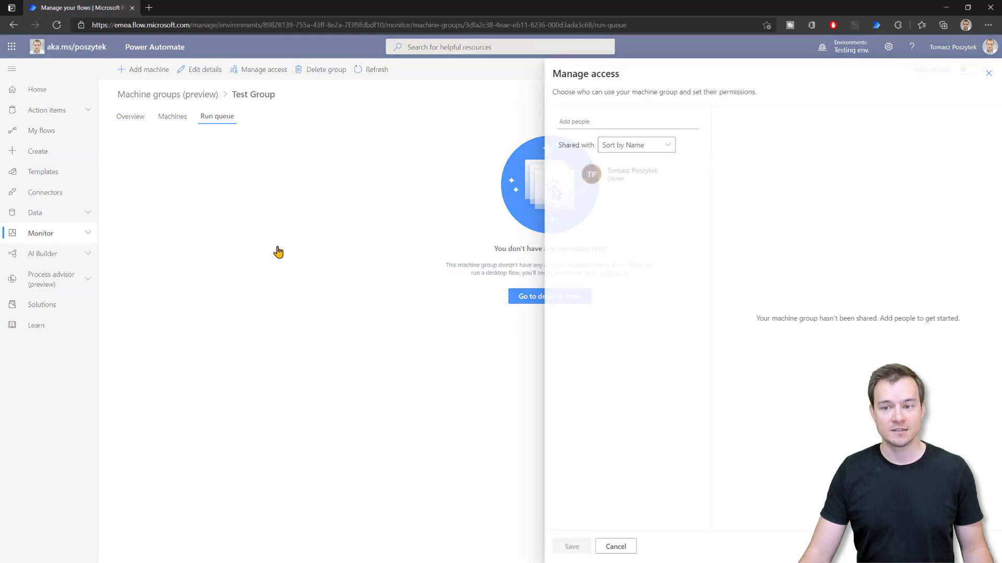
pyautogui.click(572, 122)
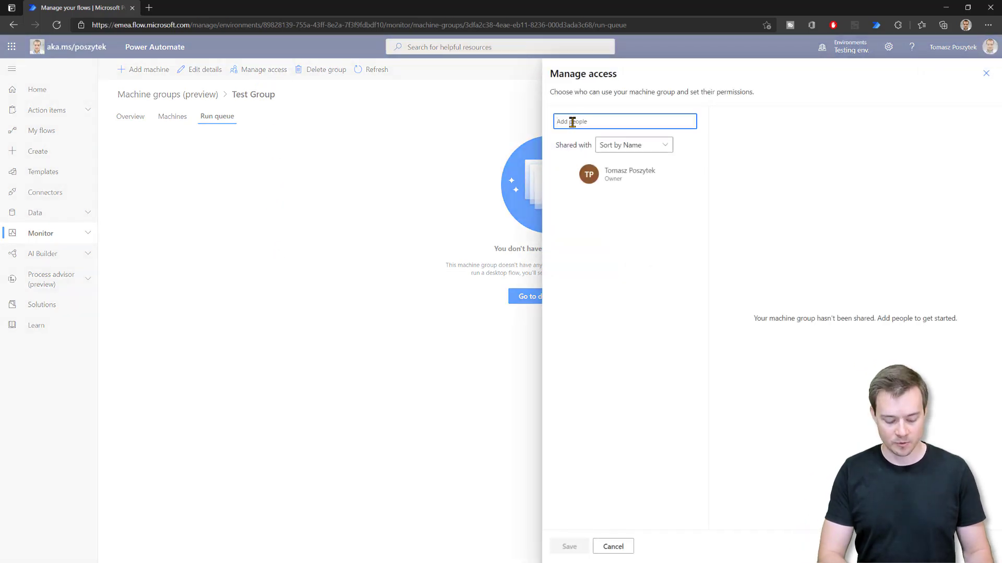
pyautogui.write('john')
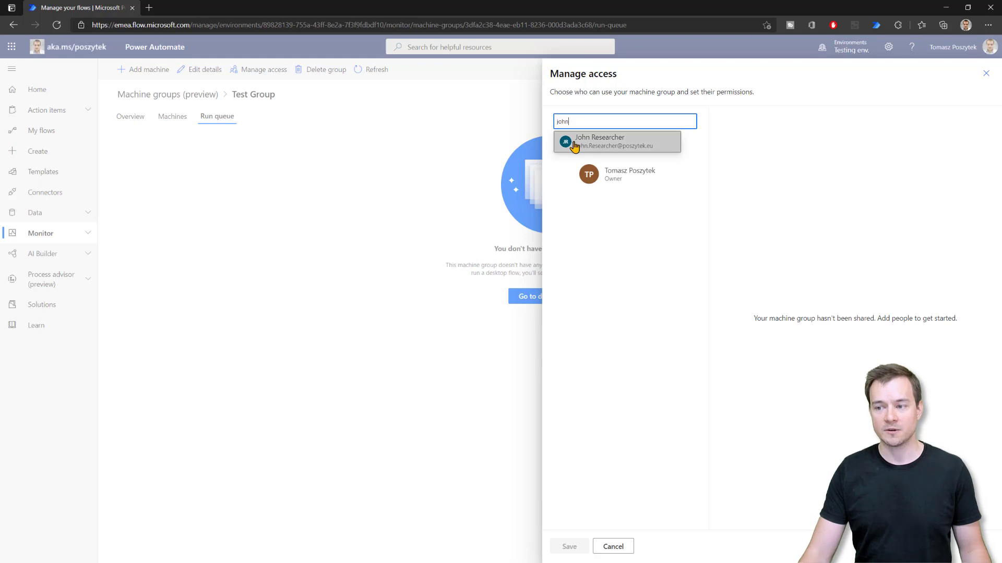
pyautogui.click(574, 146)
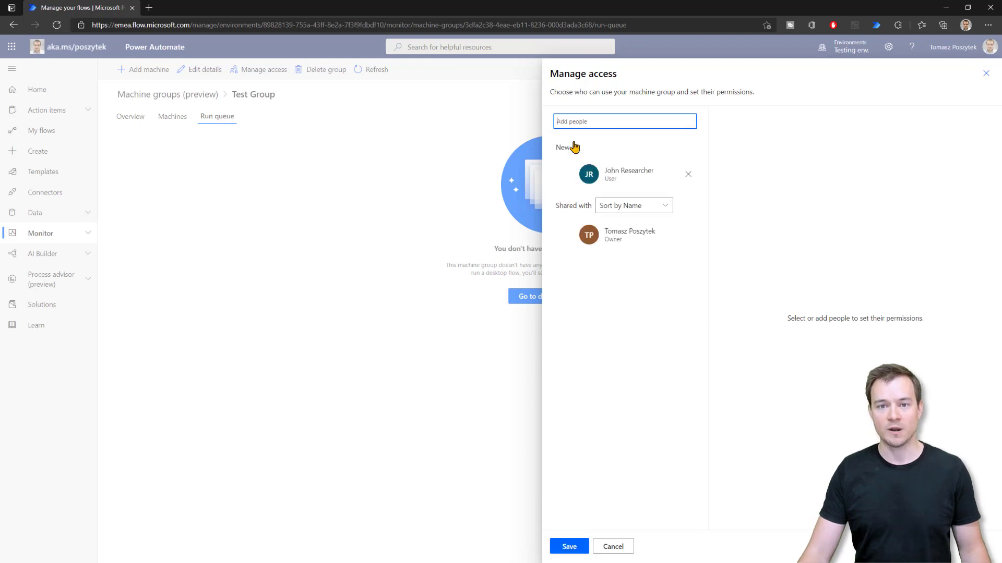
pyautogui.click(594, 178)
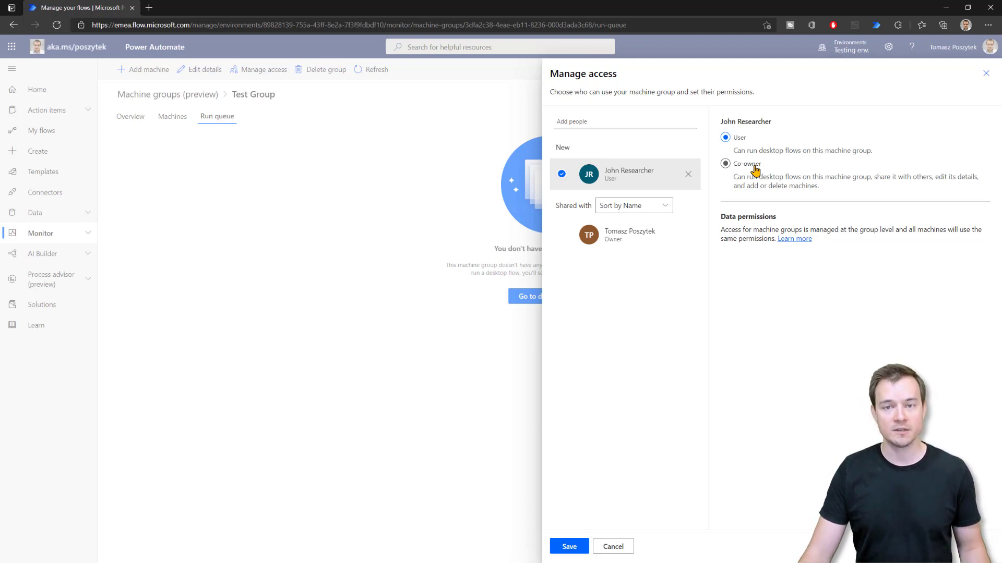
pyautogui.click(618, 548)
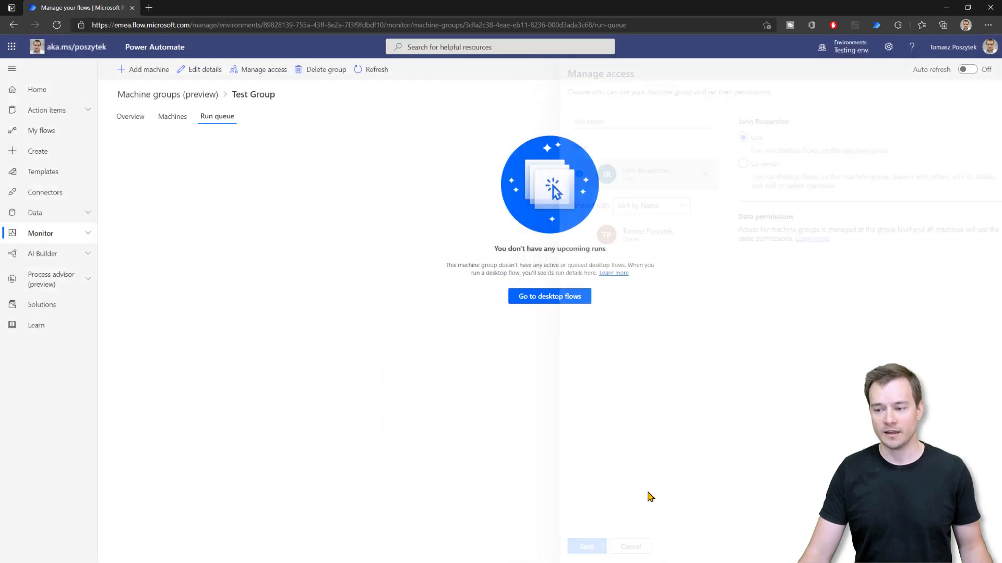
# Review Test Group's overview, then check the LUCKYSBOOK2 entry and its available actions on the Machines page under monitoring
pyautogui.click(127, 118)
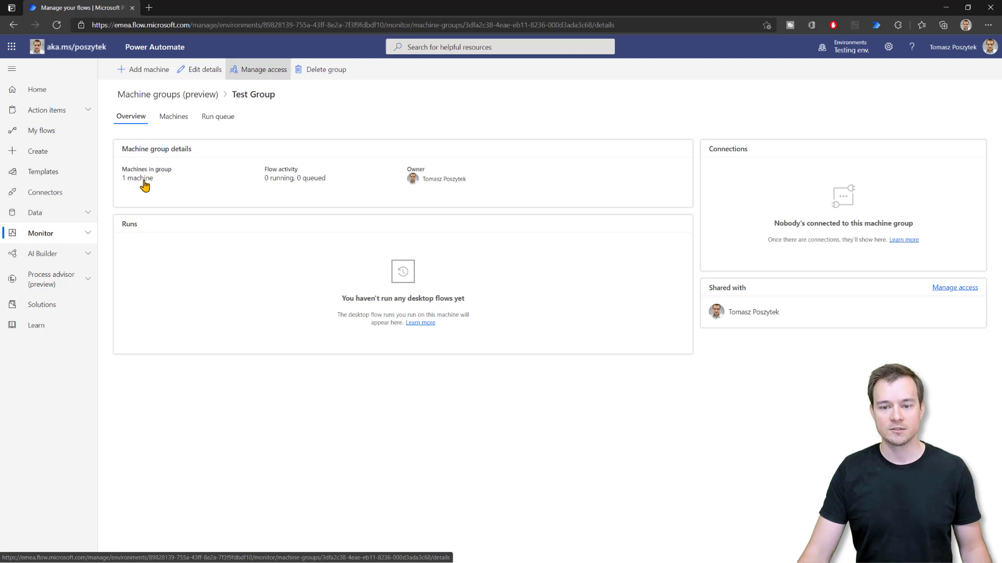
pyautogui.click(83, 233)
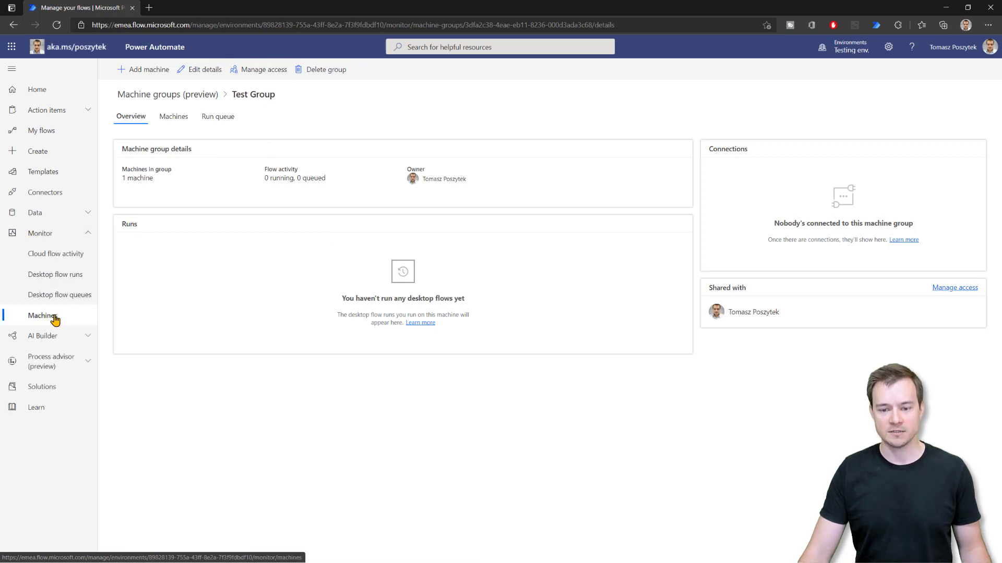
pyautogui.click(56, 316)
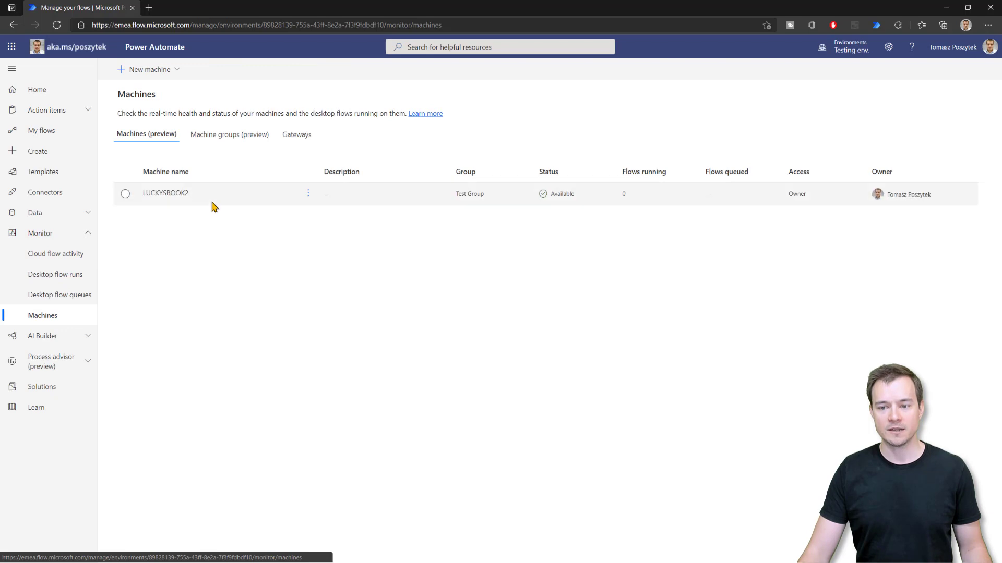
pyautogui.click(195, 203)
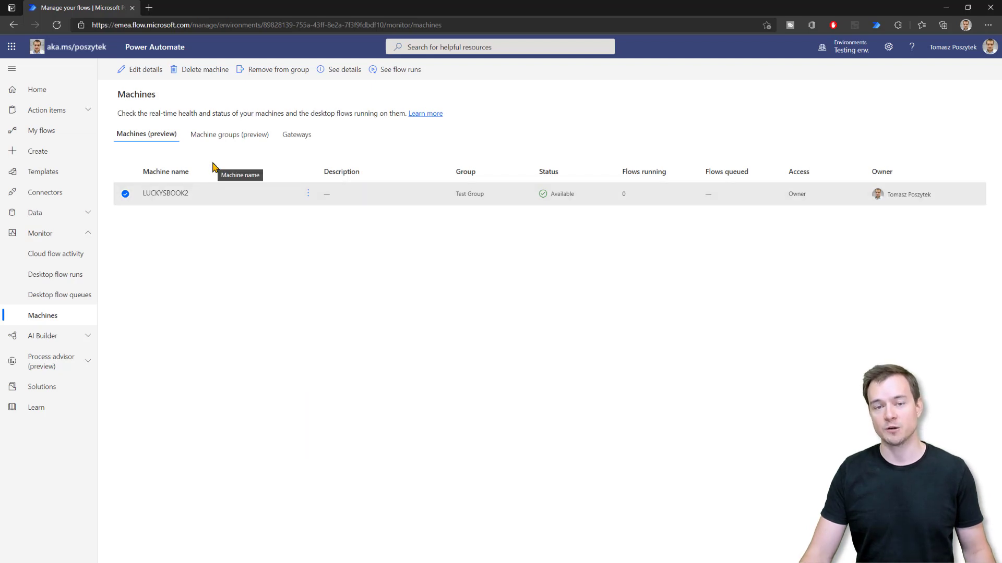
# Open the TriggerPAD cloud flow for editing and expand its Run a flow built with Power Automate Desktop action
pyautogui.click(50, 137)
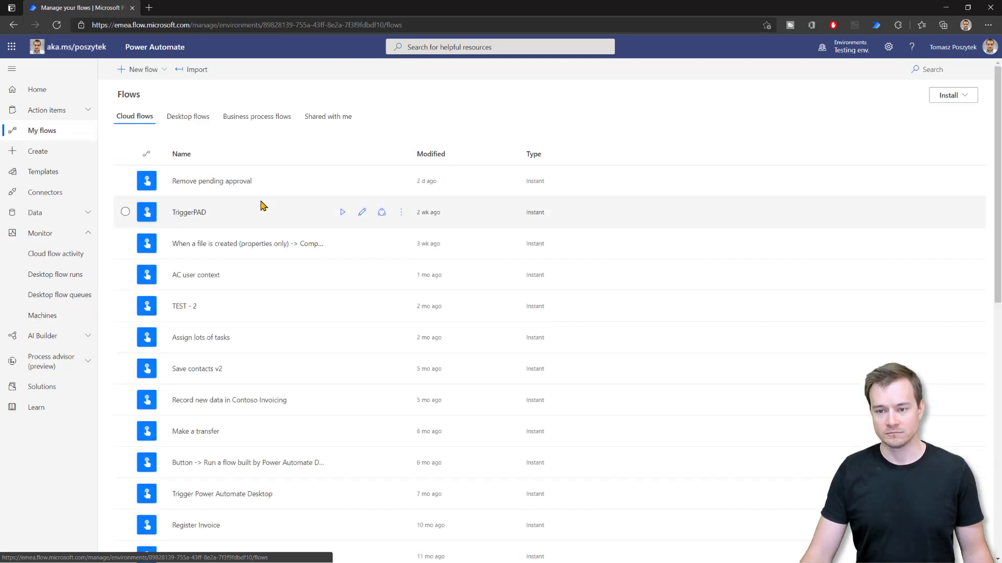
pyautogui.click(362, 213)
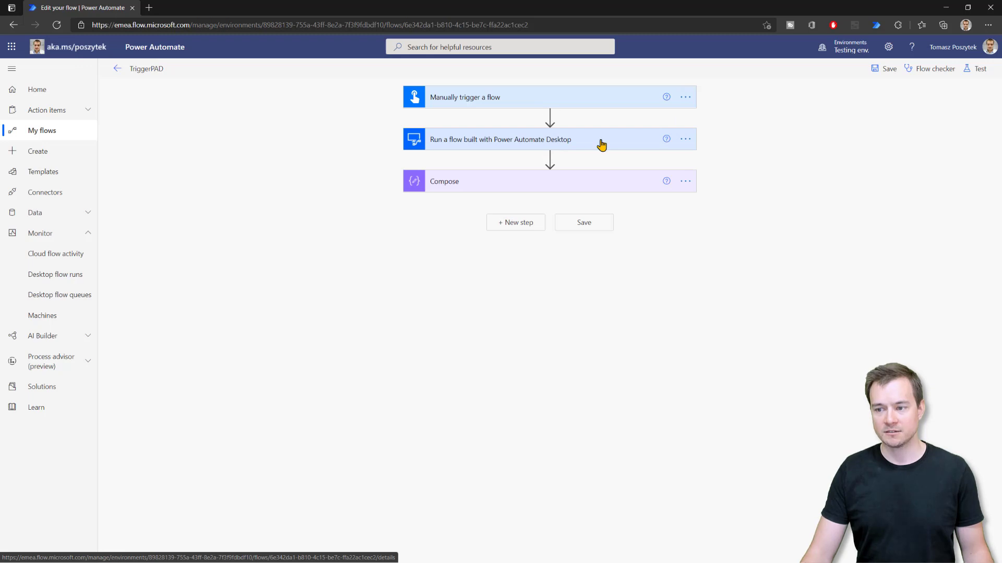
pyautogui.click(467, 139)
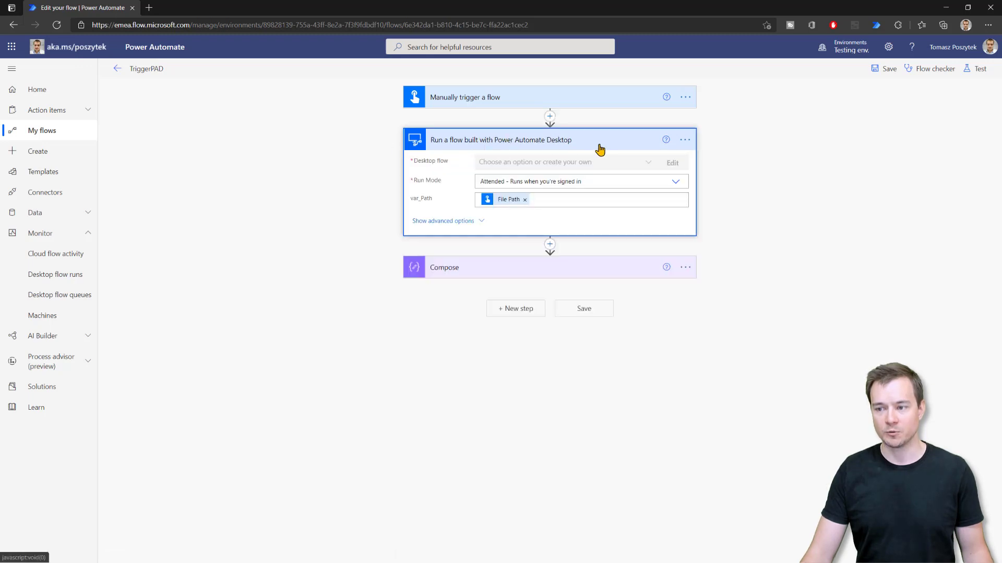
# Add a new connection to the desktop flow action, connecting directly to machine (preview) with Test Group as the machine group
pyautogui.click(683, 144)
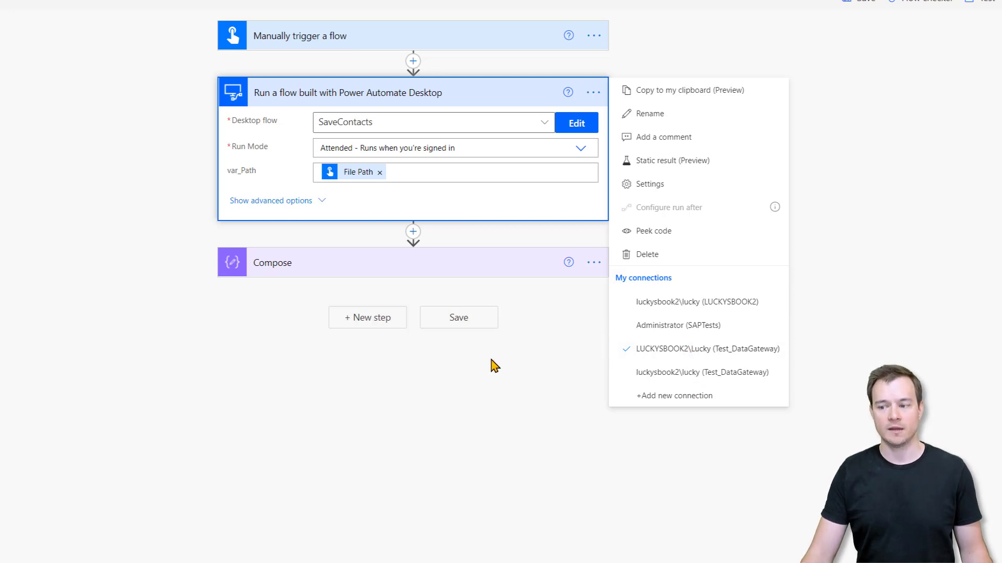
pyautogui.click(668, 402)
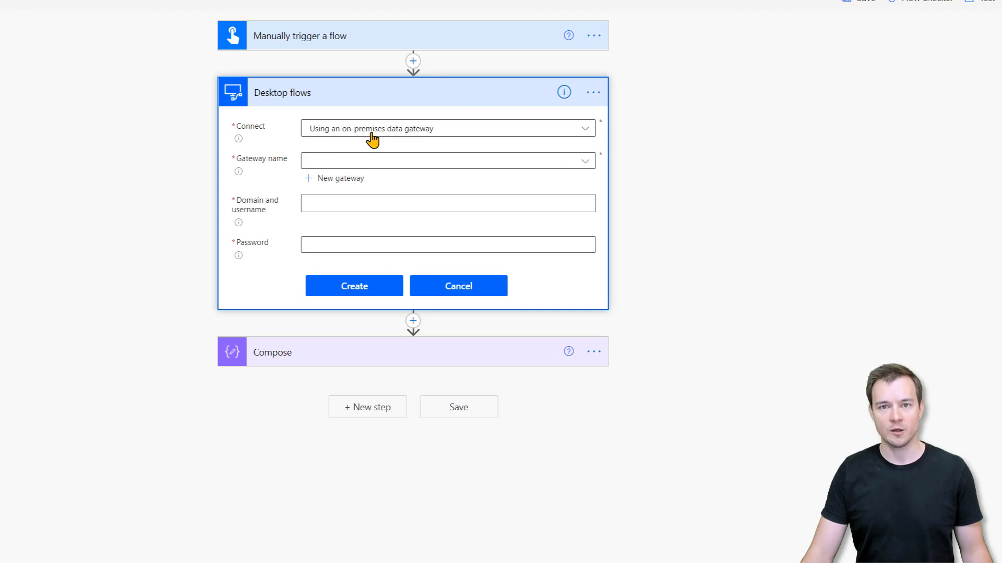
pyautogui.click(406, 137)
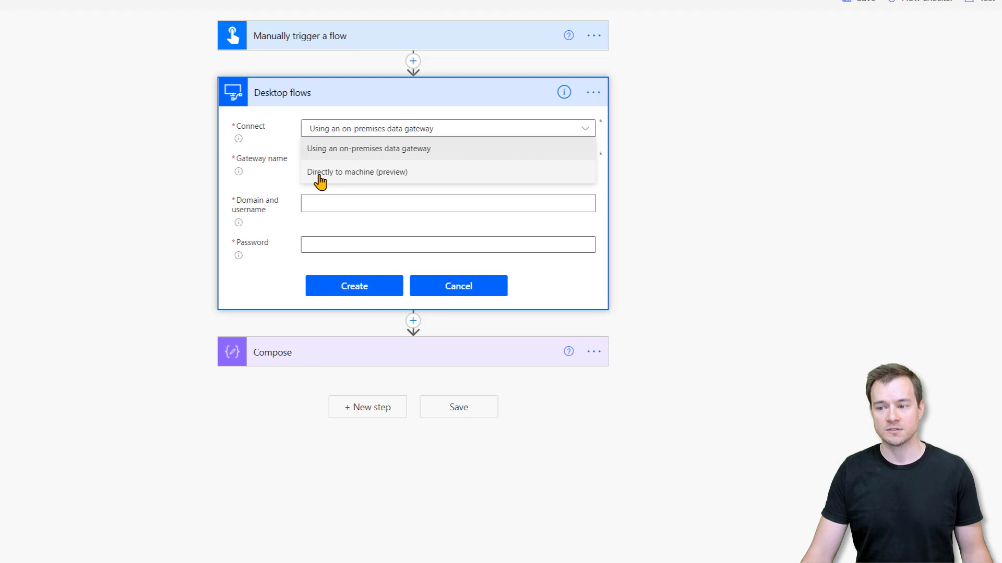
pyautogui.click(383, 172)
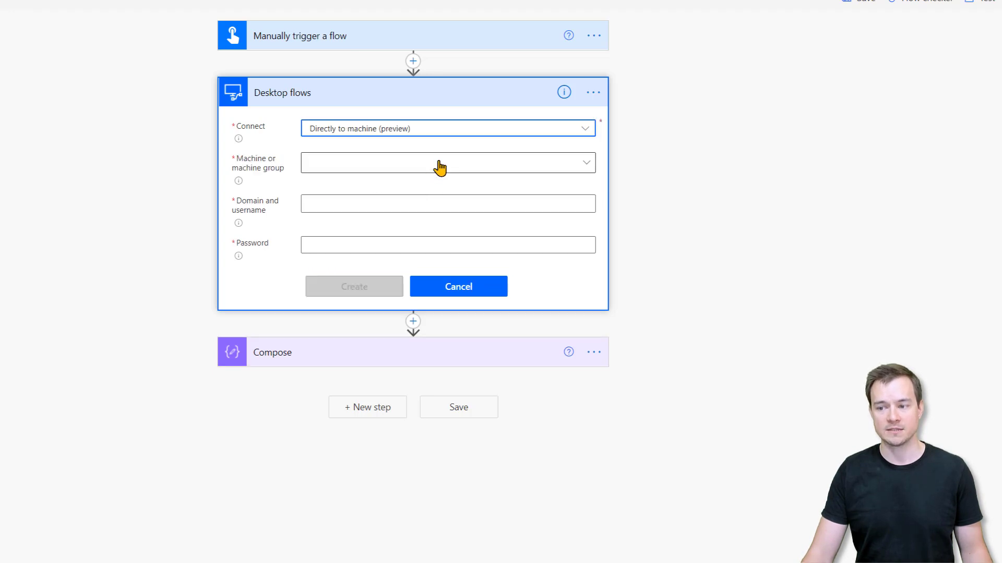
pyautogui.click(341, 173)
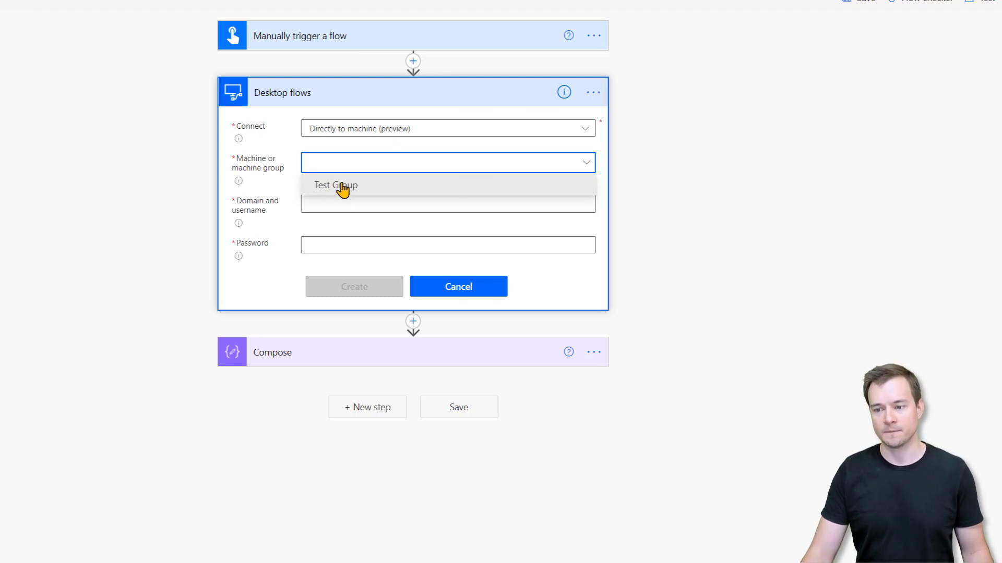
pyautogui.click(343, 188)
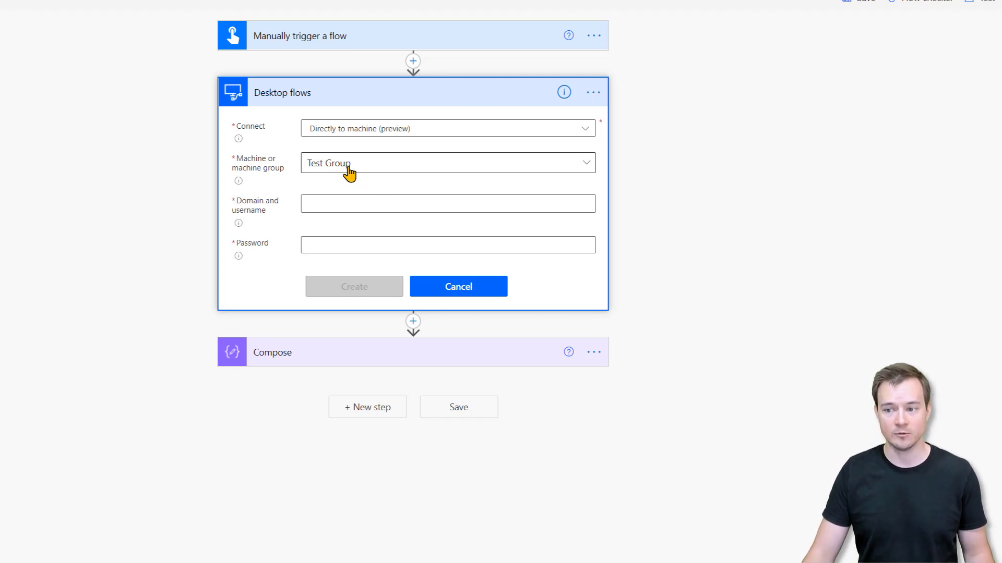
# Enter the machine account's domain and username and its password, and create the Test Group connection
pyautogui.click(346, 205)
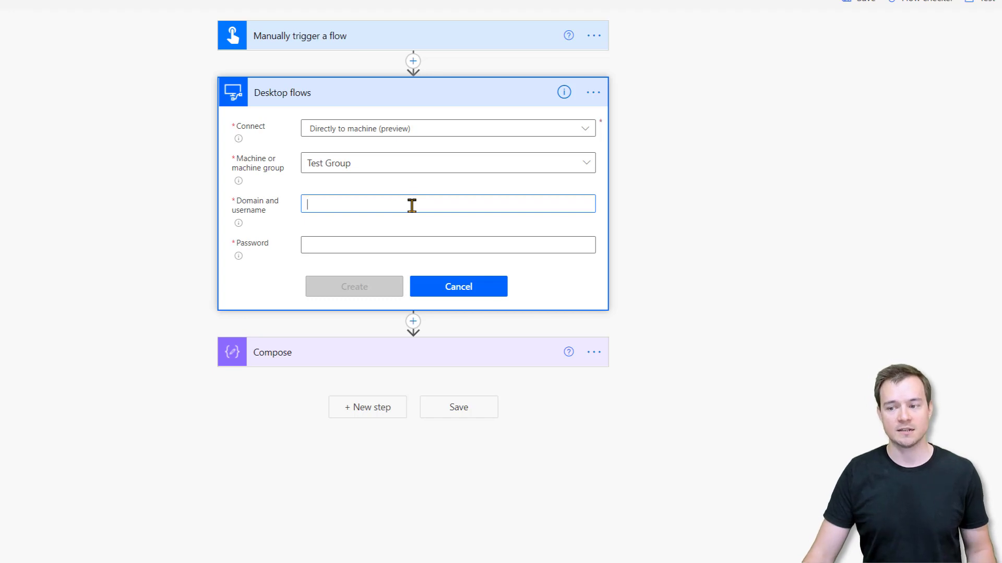
pyautogui.write('la\\lyndon')
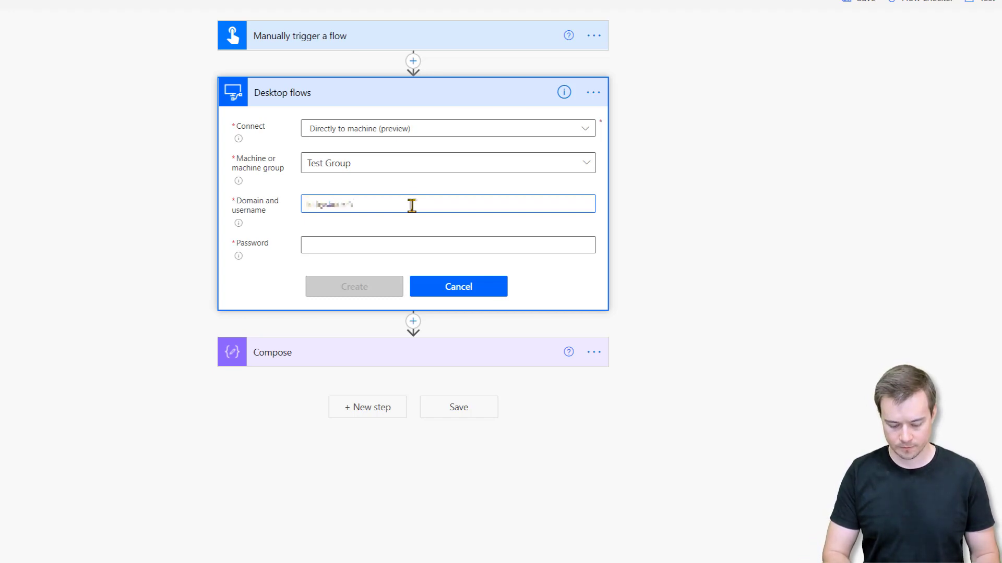
pyautogui.write('\\lindy')
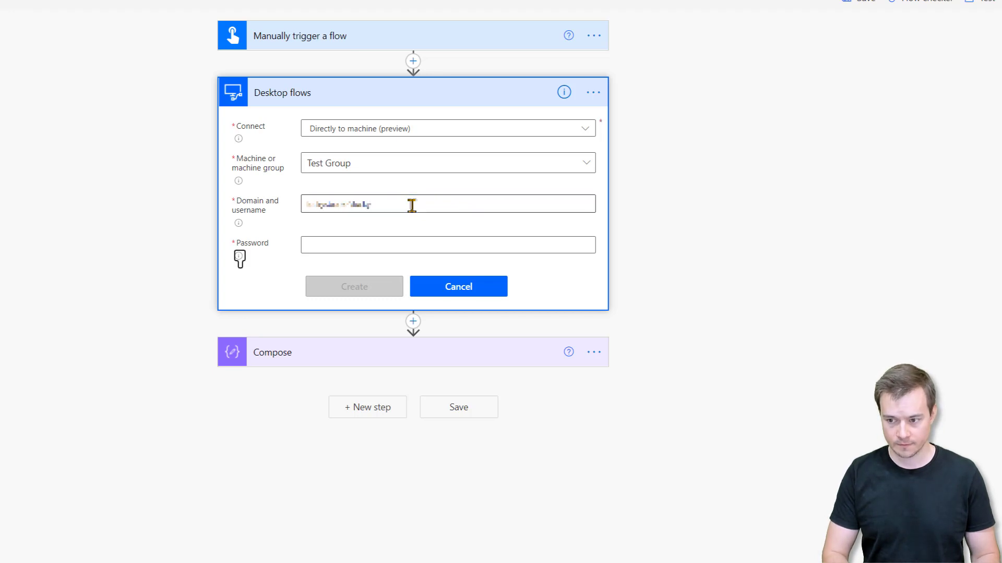
pyautogui.press('Tab')
pyautogui.write('***')
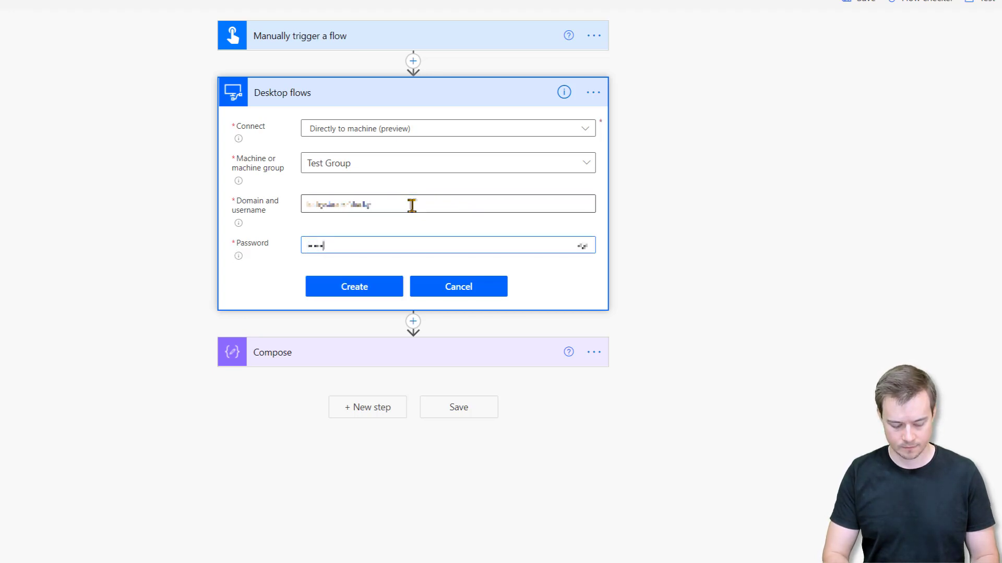
pyautogui.write('**')
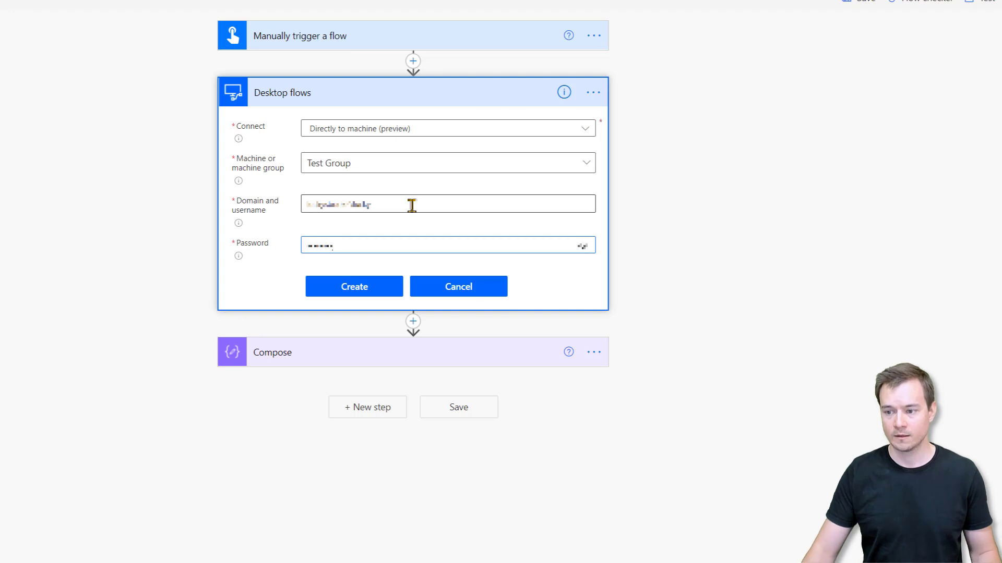
pyautogui.click(361, 293)
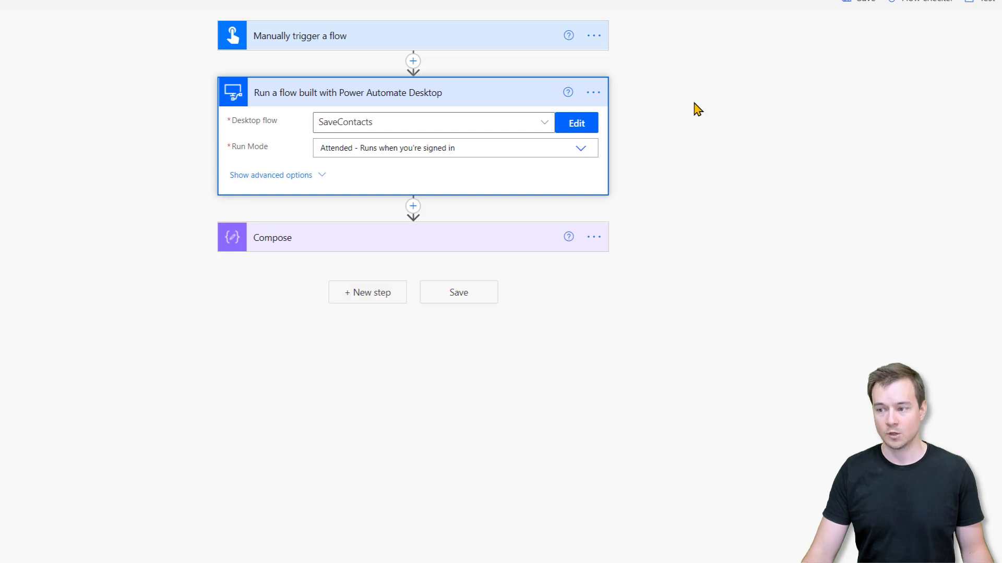
# Check which of the available connections the desktop flow action uses
pyautogui.click(595, 95)
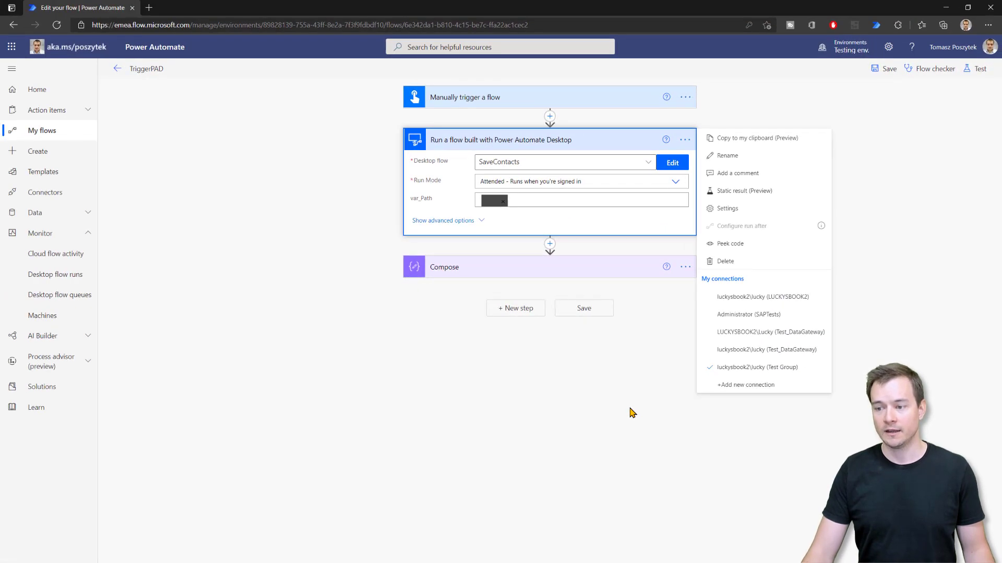
pyautogui.click(631, 412)
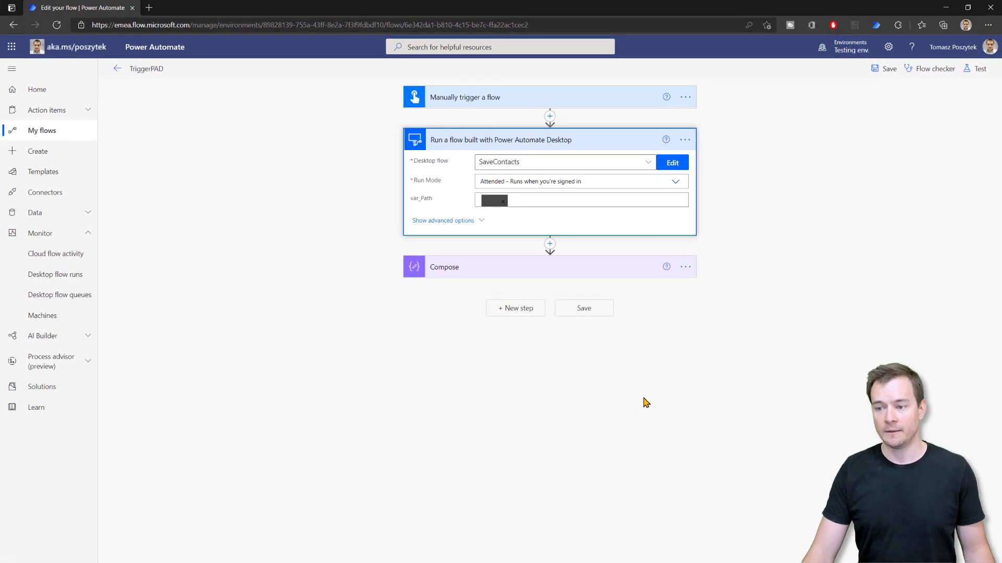